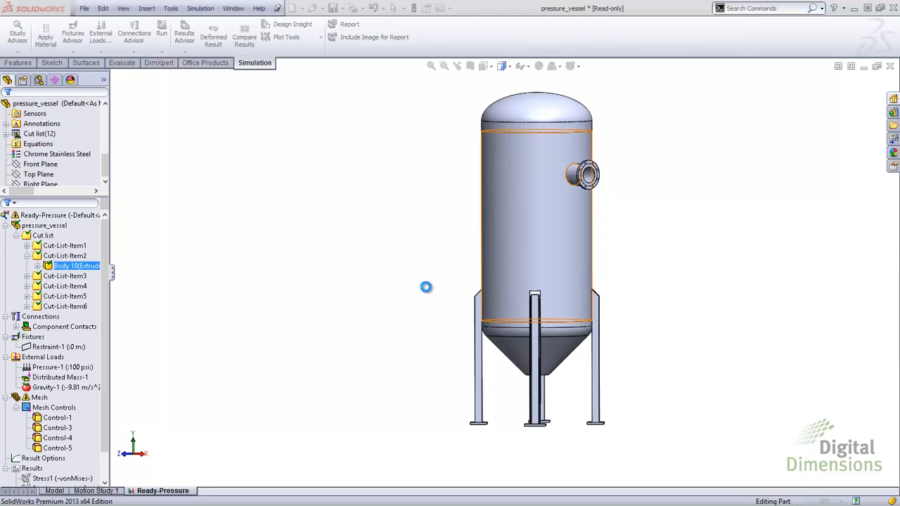
Begin defining a submodeling study from the Ready-Pressure parent study and dismiss the submodeling information.
{"action": "left_click_drag", "start_coordinate": [249, 234], "coordinate": [485, 233]}
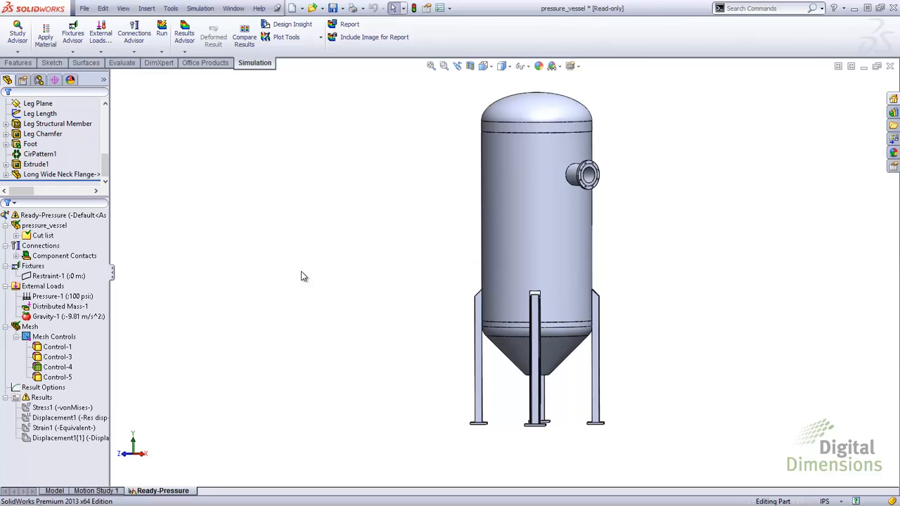
{"action": "right_click", "coordinate": [89, 216]}
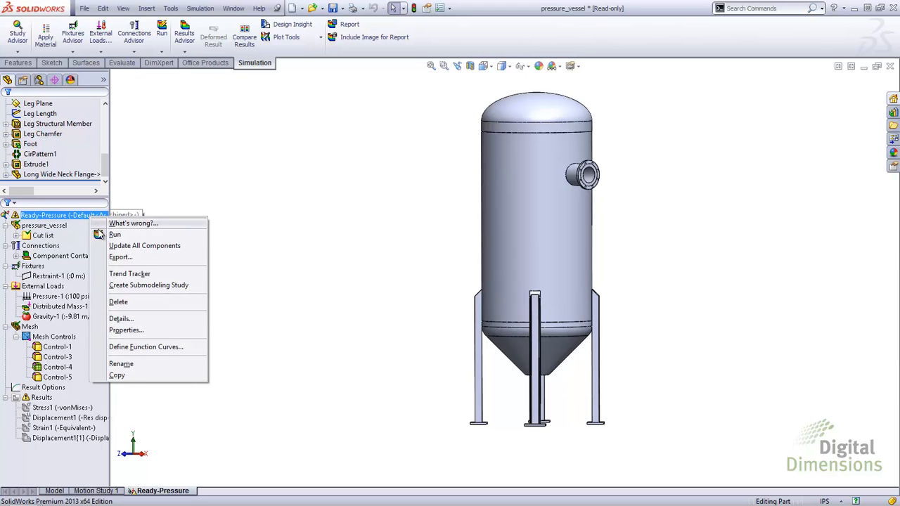
{"action": "left_click", "coordinate": [135, 289]}
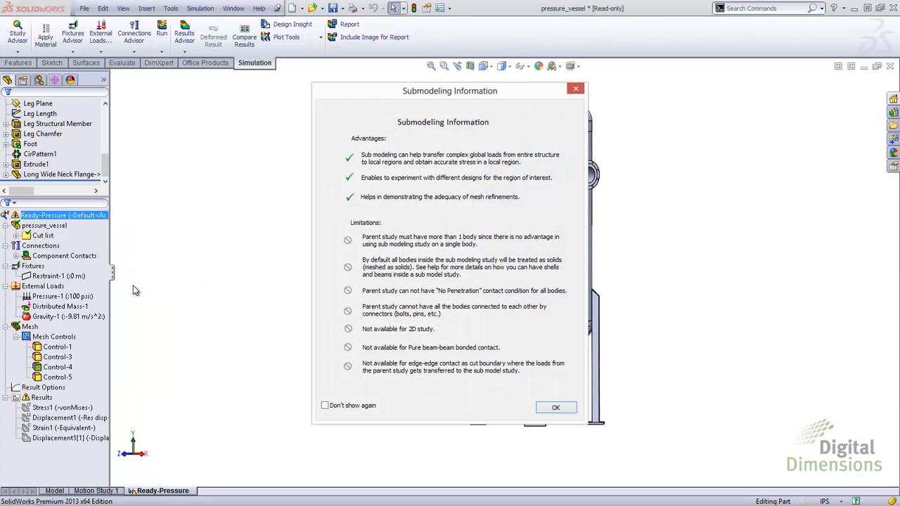
{"action": "left_click", "coordinate": [555, 408]}
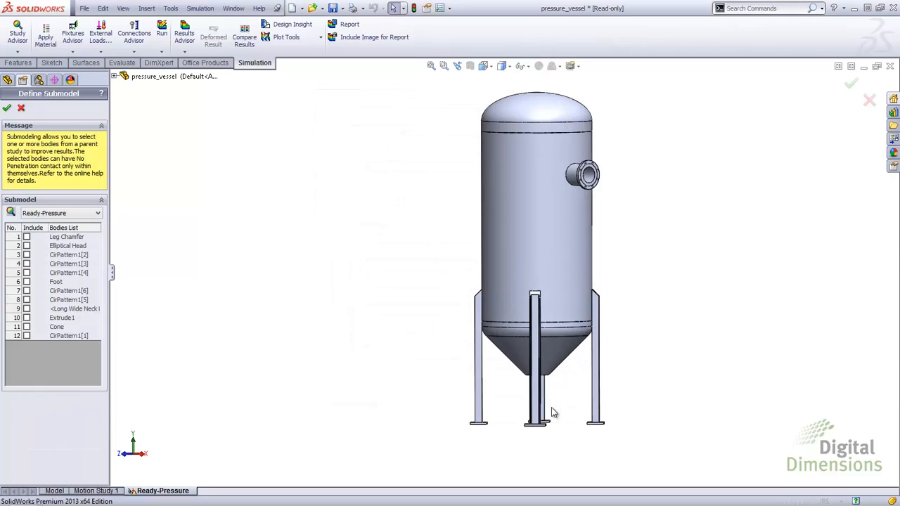
{"action": "left_click", "coordinate": [26, 256]}
{"action": "left_click", "coordinate": [27, 264]}
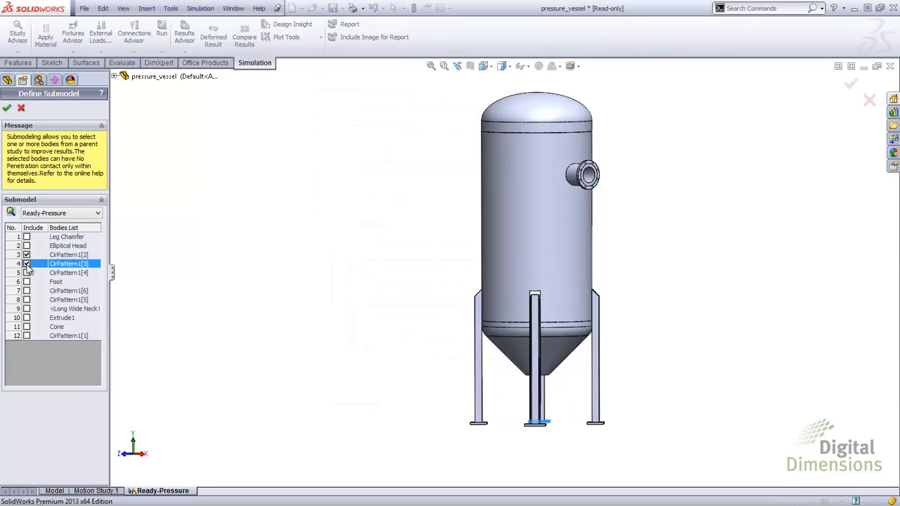
{"action": "left_click", "coordinate": [27, 273]}
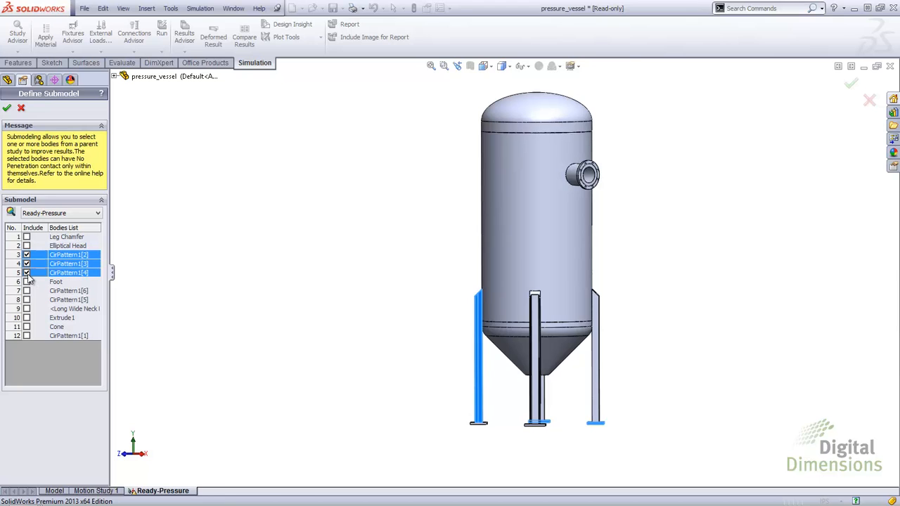
{"action": "left_click", "coordinate": [27, 272]}
{"action": "left_click", "coordinate": [27, 264]}
{"action": "left_click", "coordinate": [27, 254]}
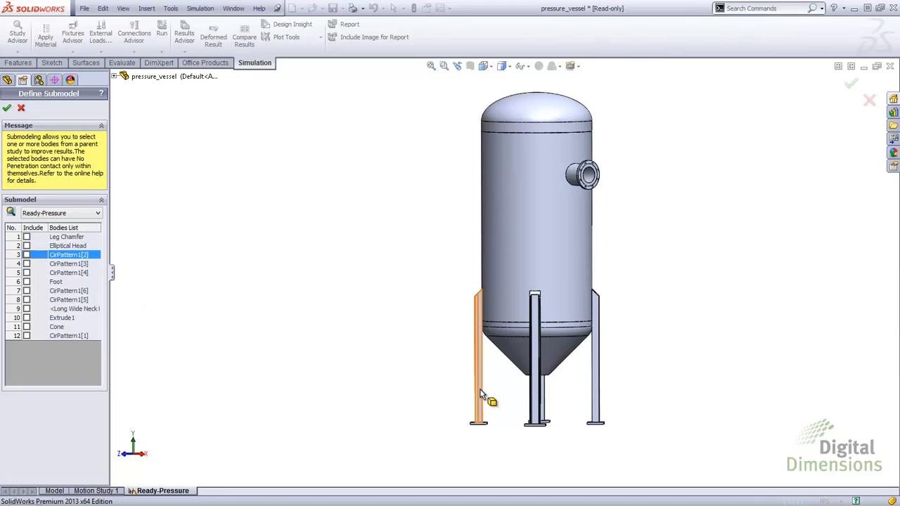
Create the submodel from the vessel's four legs and the foot plate CirPattern1[3], and select its Restraint-1 fixture.
{"action": "left_click", "coordinate": [480, 395]}
{"action": "left_click", "coordinate": [535, 401]}
{"action": "left_click", "coordinate": [542, 407]}
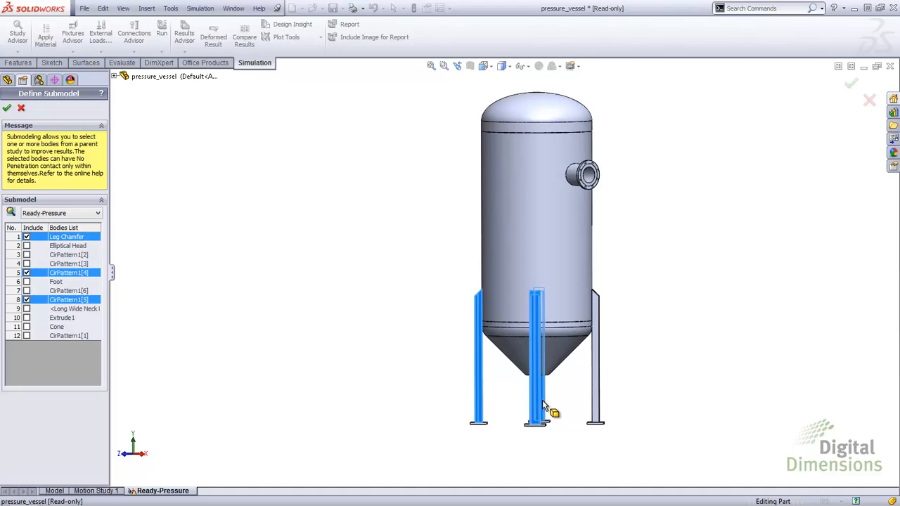
{"action": "left_click", "coordinate": [599, 392]}
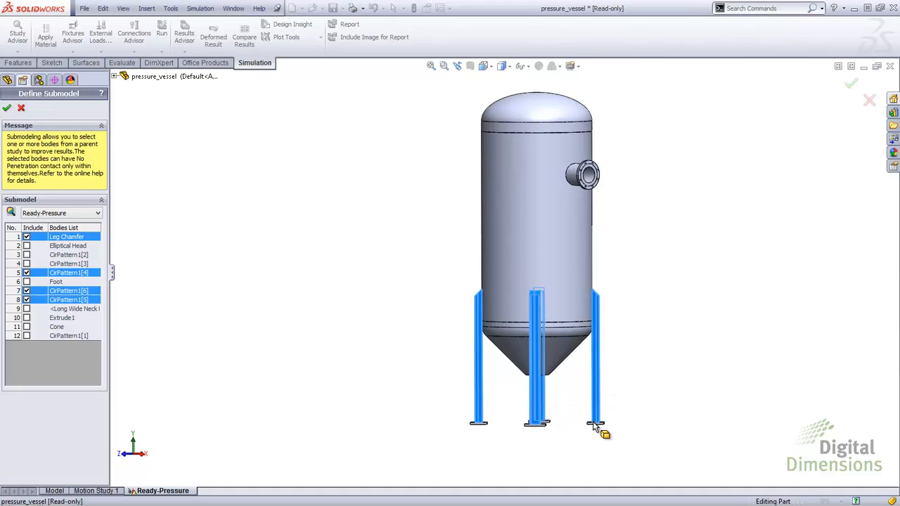
{"action": "left_click", "coordinate": [595, 424]}
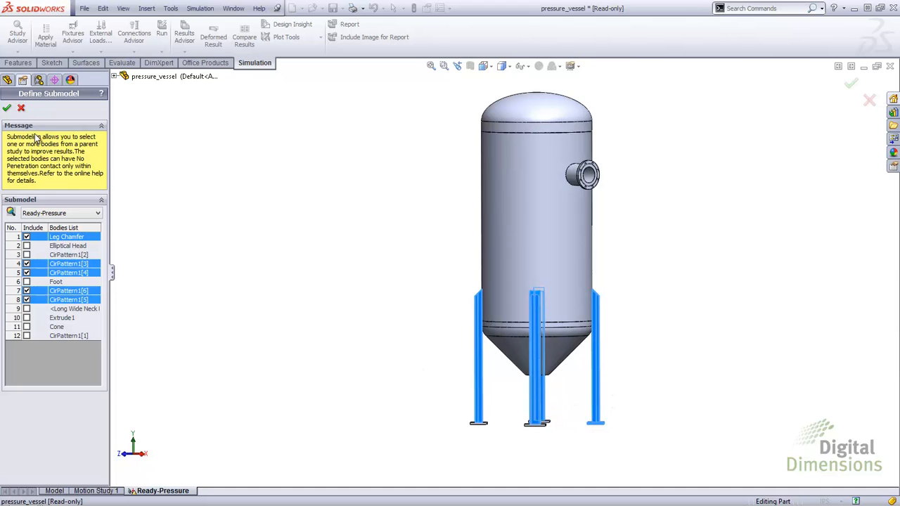
{"action": "left_click", "coordinate": [6, 109]}
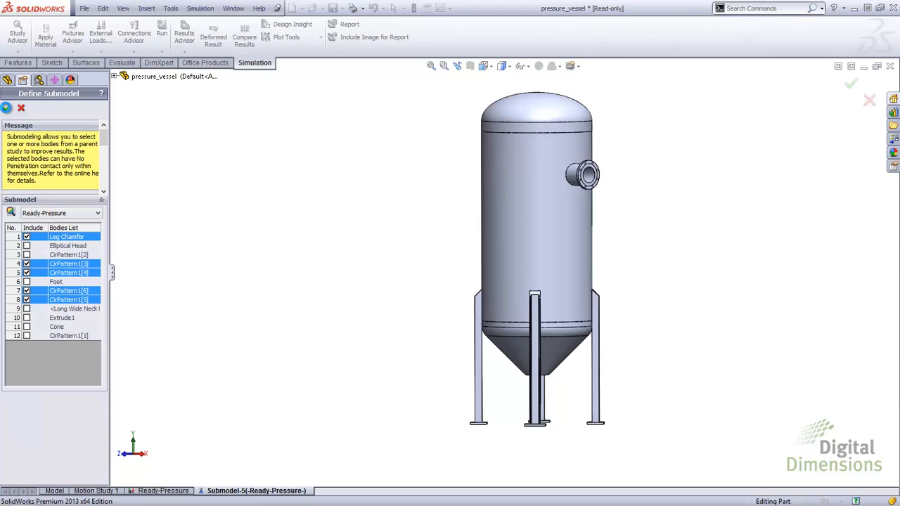
{"action": "left_click", "coordinate": [5, 108]}
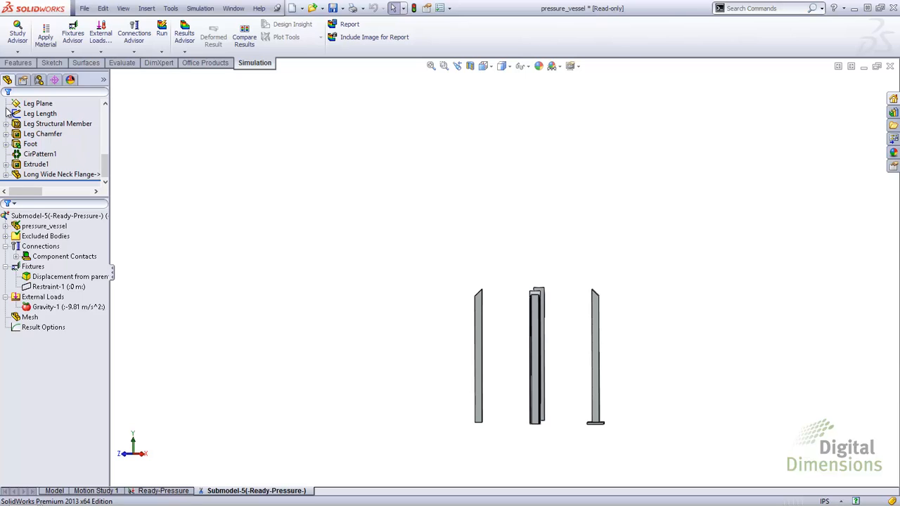
{"action": "left_click", "coordinate": [62, 288]}
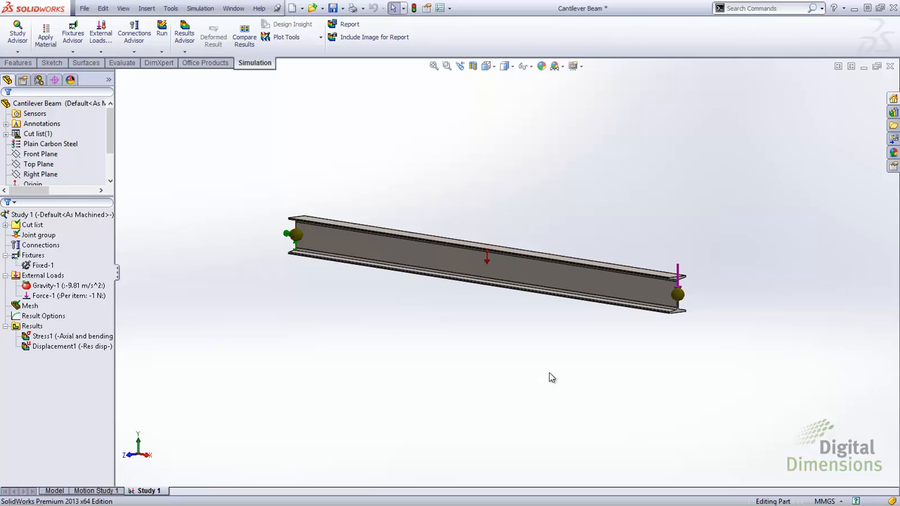
Examine the cantilever beam's loaded end joint, its gravity load and the part under Cut-List-Item1 in Study 1.
{"action": "left_click", "coordinate": [680, 298]}
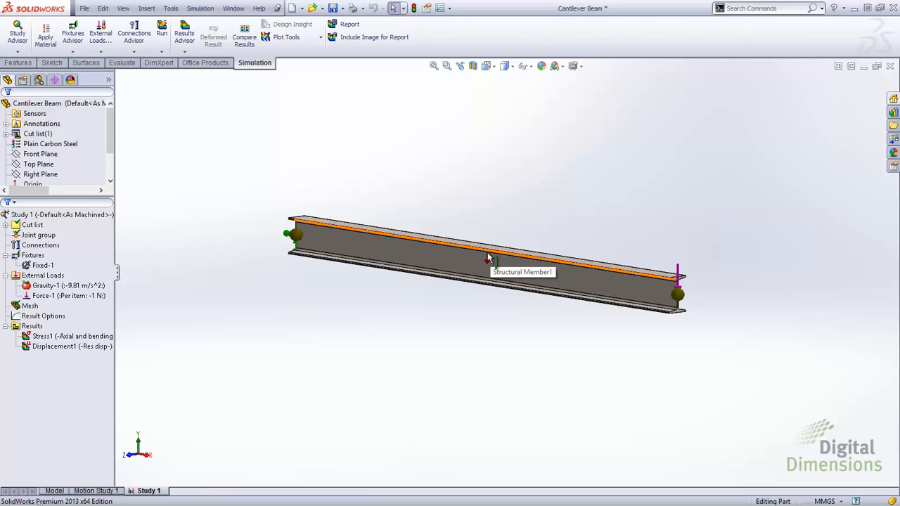
{"action": "mouse_move", "coordinate": [489, 261]}
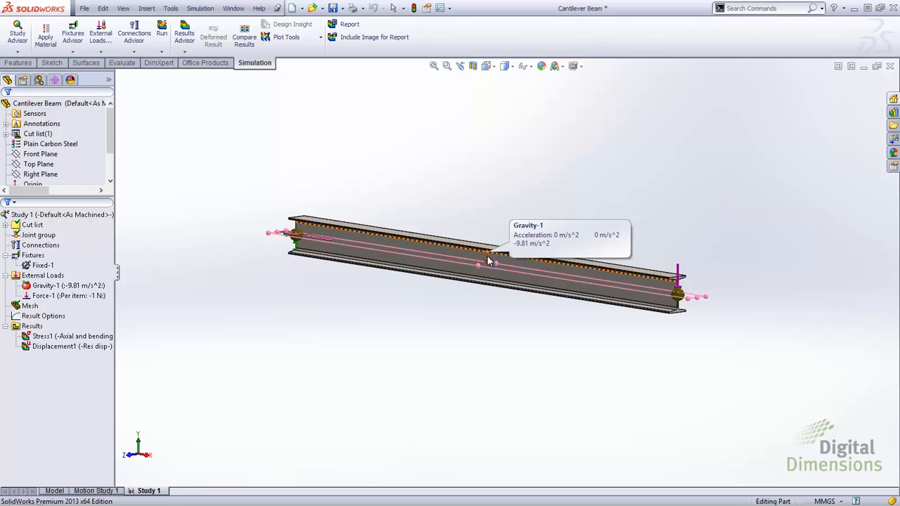
{"action": "left_click", "coordinate": [5, 225]}
{"action": "left_click", "coordinate": [17, 235]}
{"action": "left_click", "coordinate": [36, 245]}
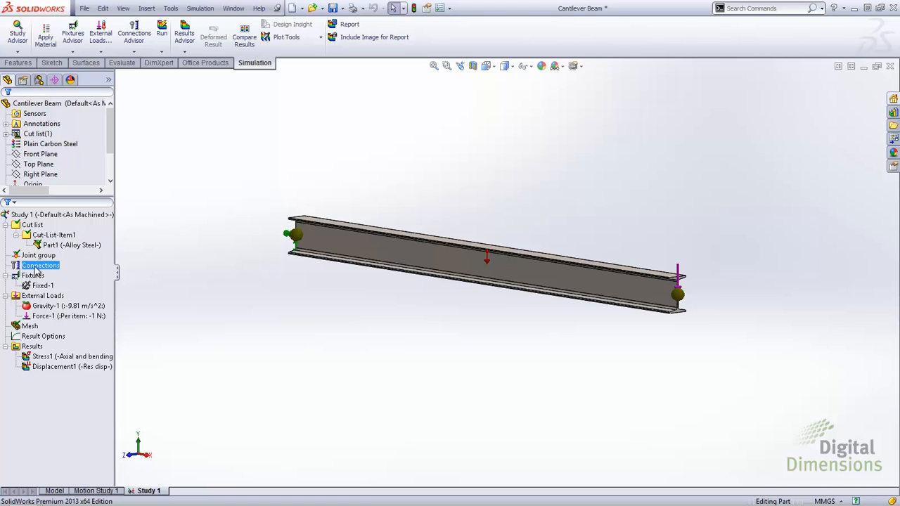
List the reaction force and moment in SI units at the joint on the cantilever beam's fixed end.
{"action": "right_click", "coordinate": [31, 347]}
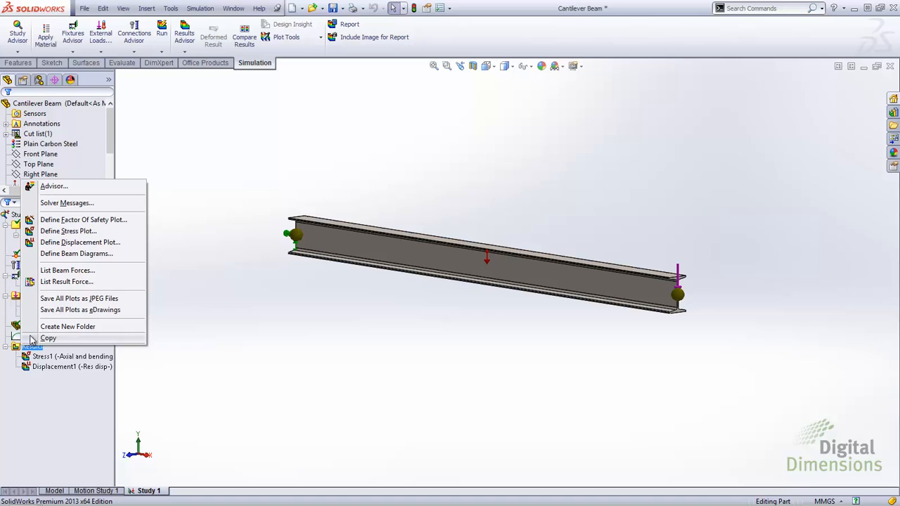
{"action": "left_click", "coordinate": [55, 282]}
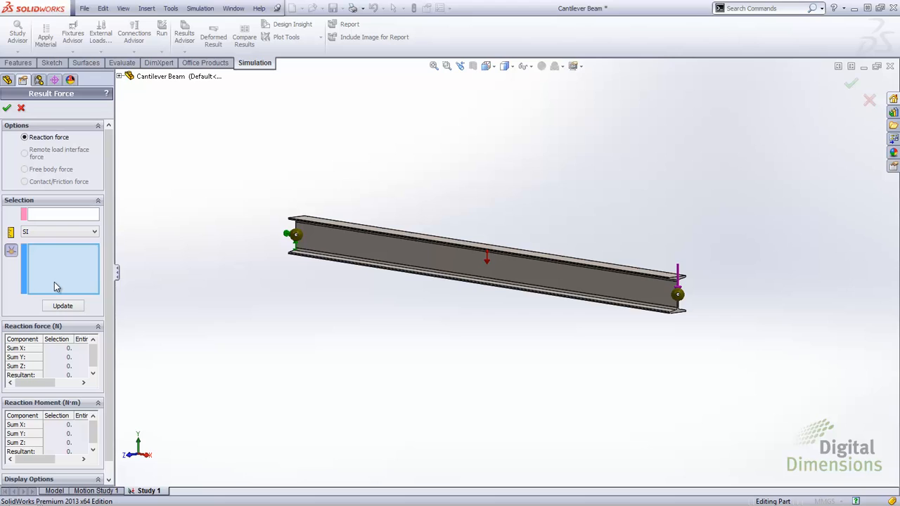
{"action": "left_click", "coordinate": [296, 236]}
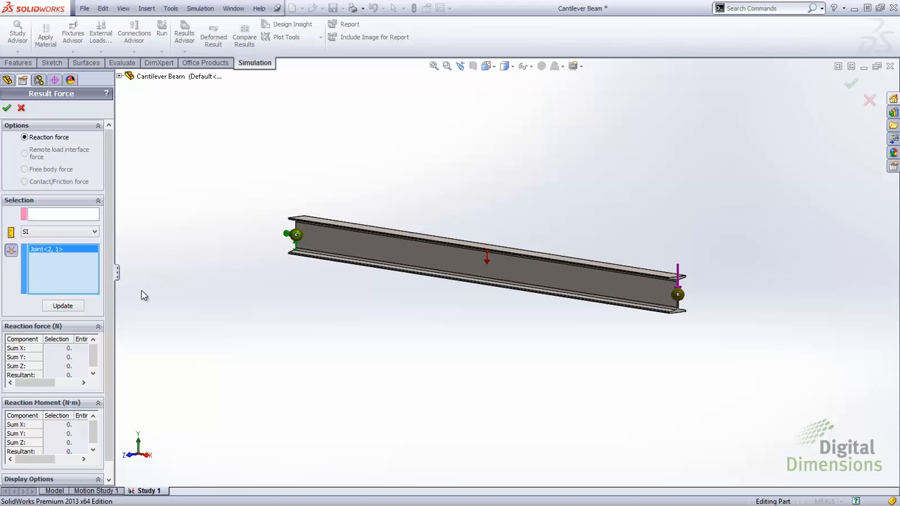
{"action": "left_click", "coordinate": [63, 307]}
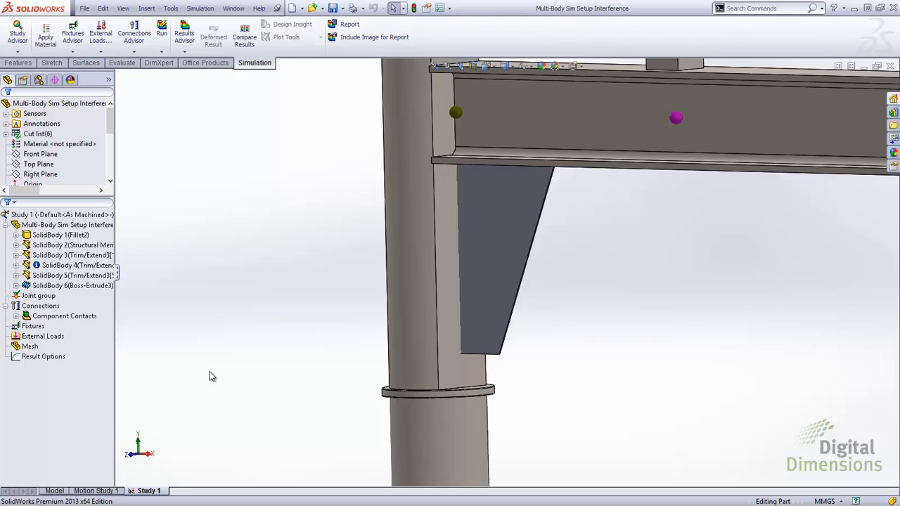
Start a contact set that automatically finds shell edge - solid/shell face pairs in the Multi-Body Sim Setup Interference study.
{"action": "right_click", "coordinate": [41, 307]}
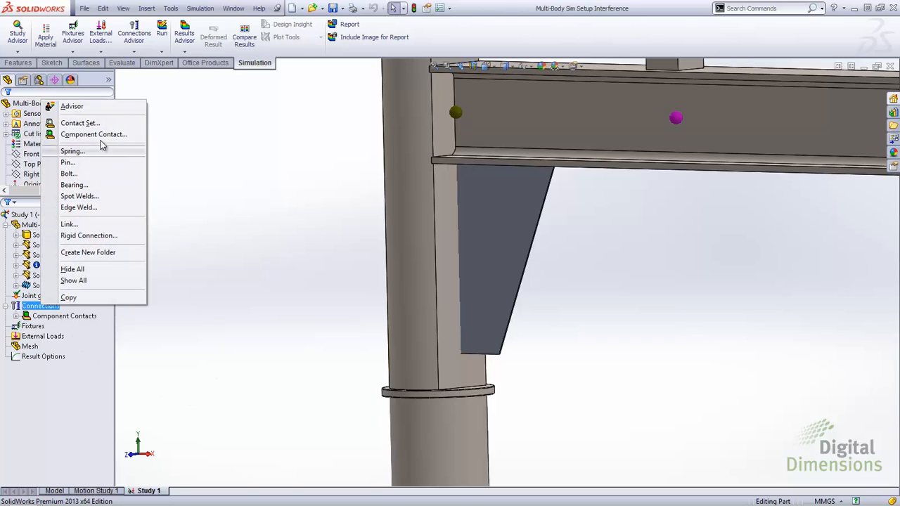
{"action": "left_click", "coordinate": [78, 123]}
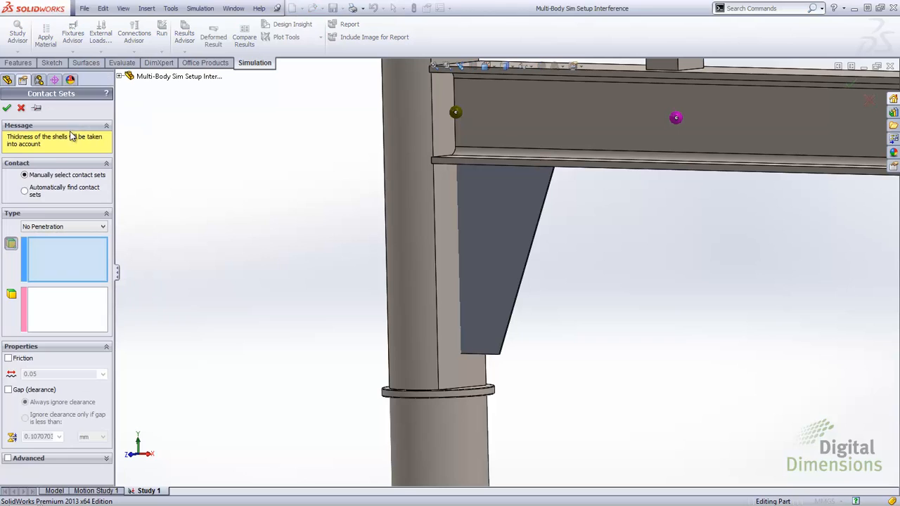
{"action": "left_click", "coordinate": [27, 190]}
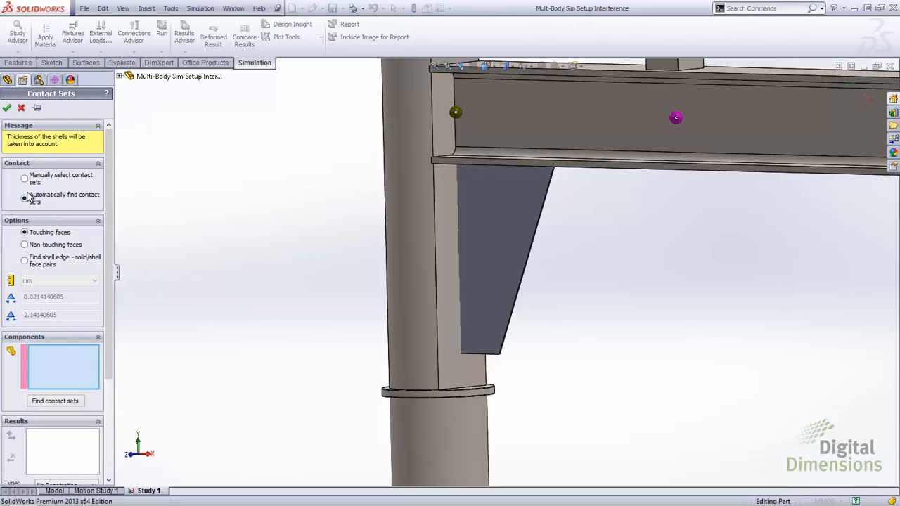
{"action": "left_click", "coordinate": [25, 261]}
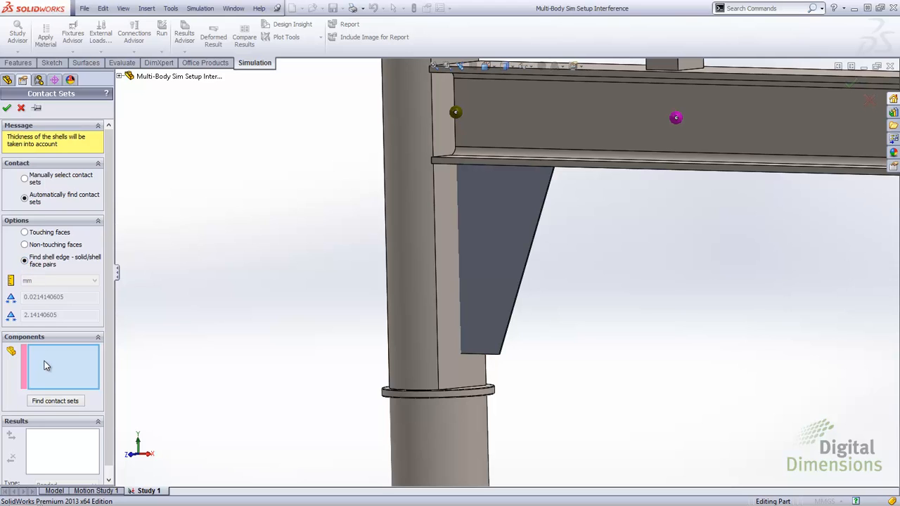
Find contact sets between the gusset plate and the column, and expand the list of interfering faces.
{"action": "left_click", "coordinate": [482, 251]}
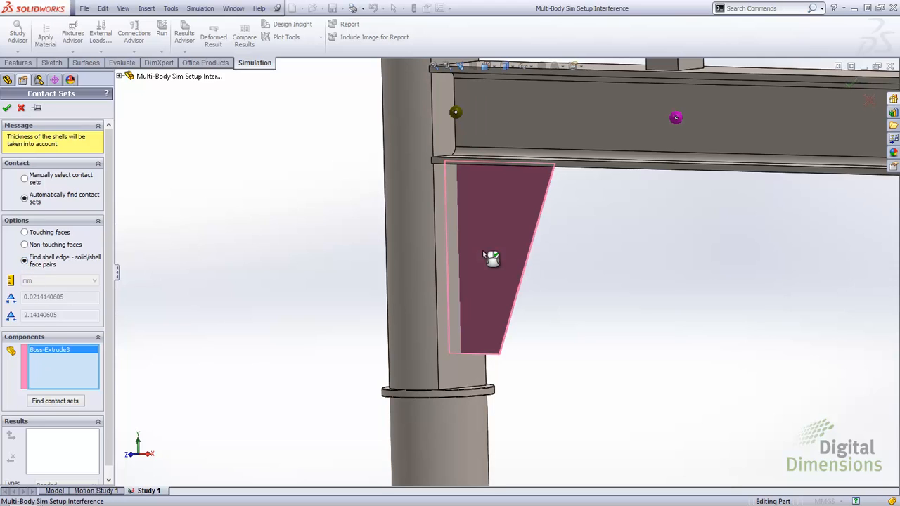
{"action": "left_click", "coordinate": [441, 243]}
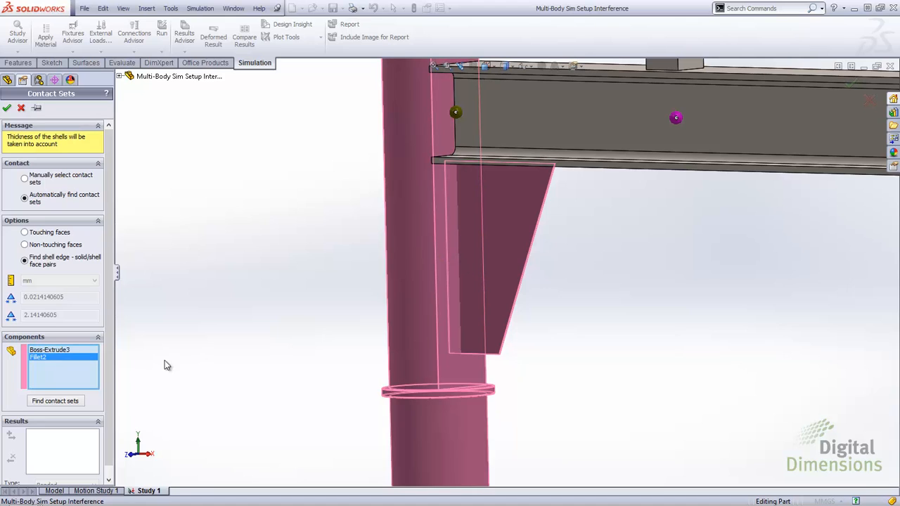
{"action": "left_click", "coordinate": [58, 403]}
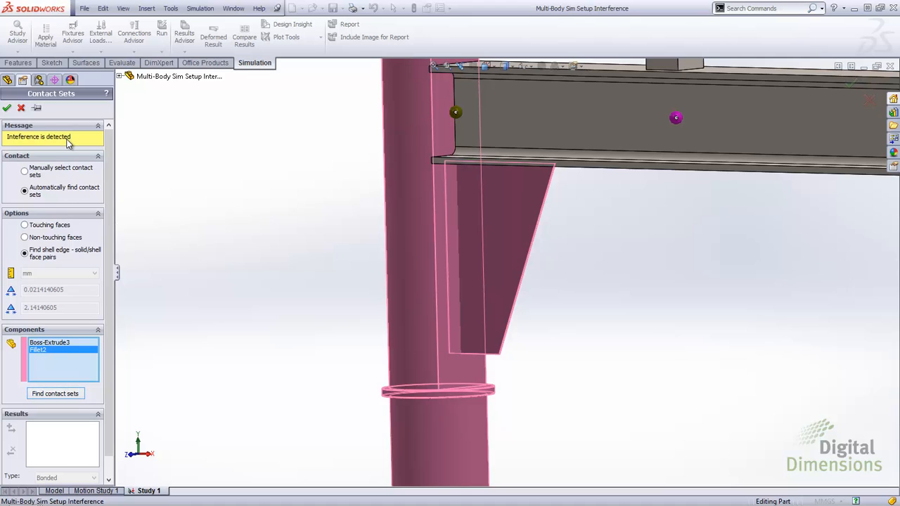
{"action": "left_click_drag", "start_coordinate": [108, 145], "coordinate": [110, 211]}
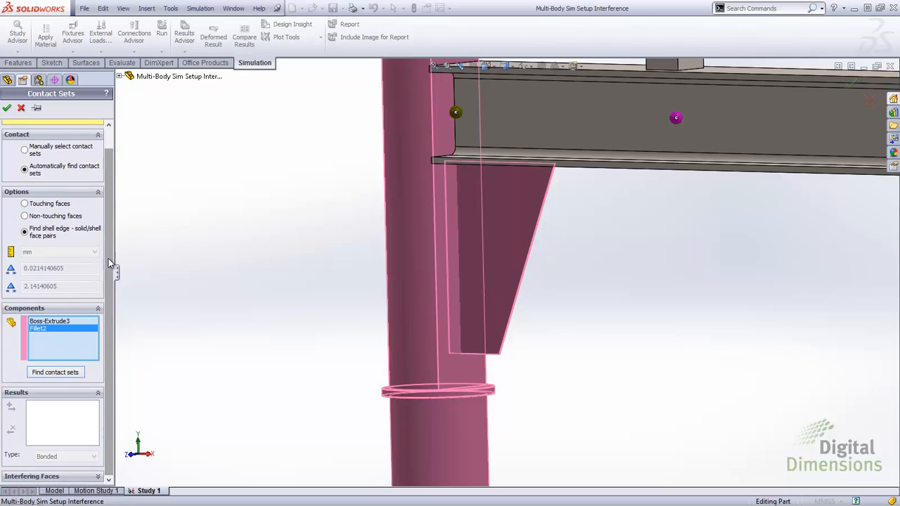
{"action": "left_click", "coordinate": [73, 477]}
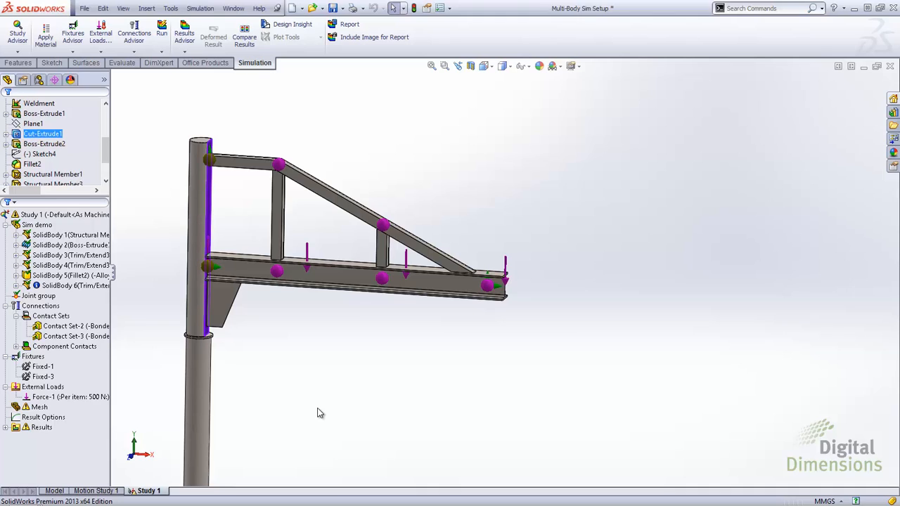
In the Multi-Body Sim Setup study, automatically find shell edge - solid/shell face contact sets between the gusset plate and the column.
{"action": "left_click", "coordinate": [309, 406]}
{"action": "right_click", "coordinate": [56, 316]}
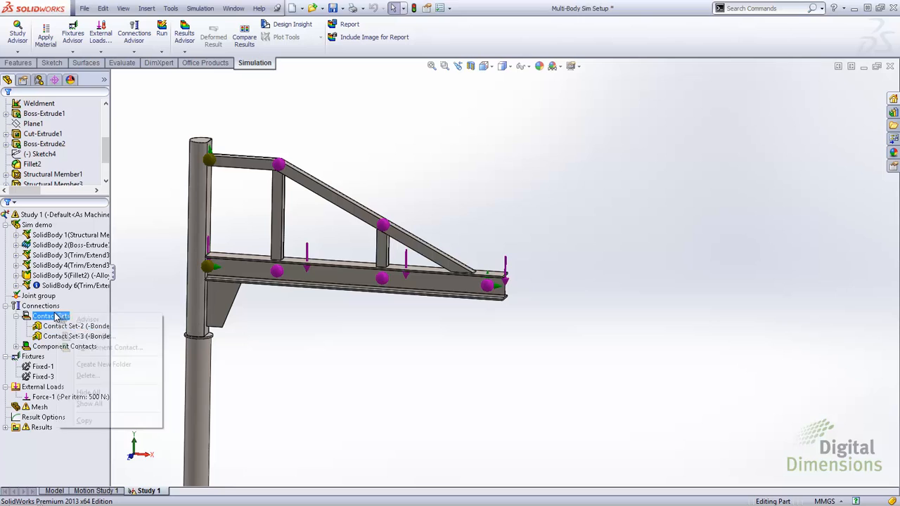
{"action": "left_click", "coordinate": [93, 337]}
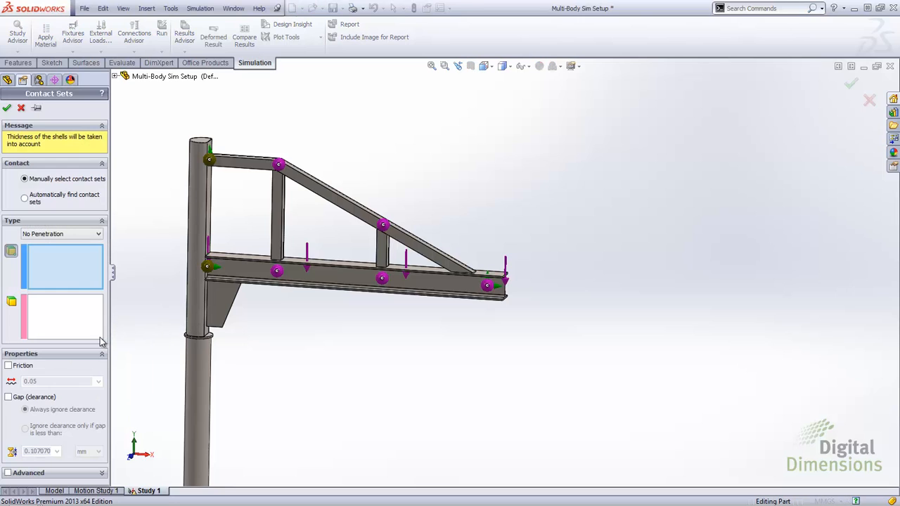
{"action": "left_click", "coordinate": [24, 199]}
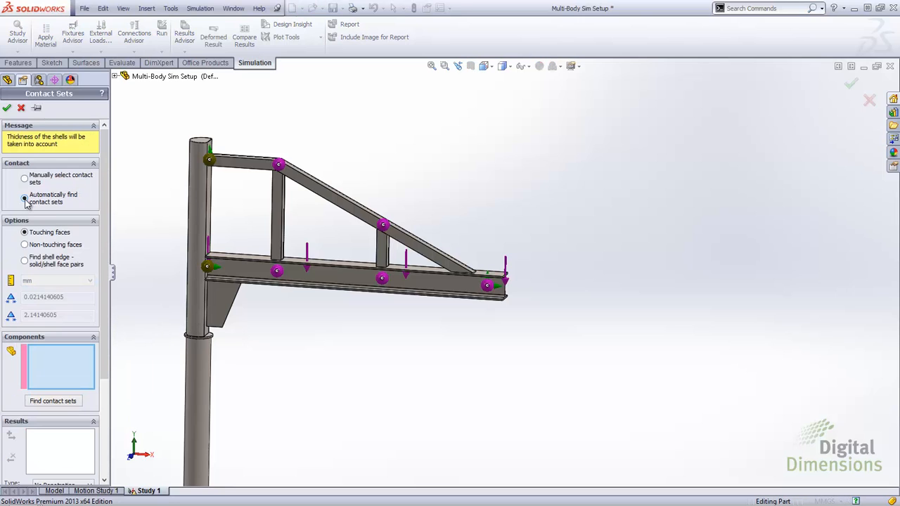
{"action": "left_click", "coordinate": [25, 261]}
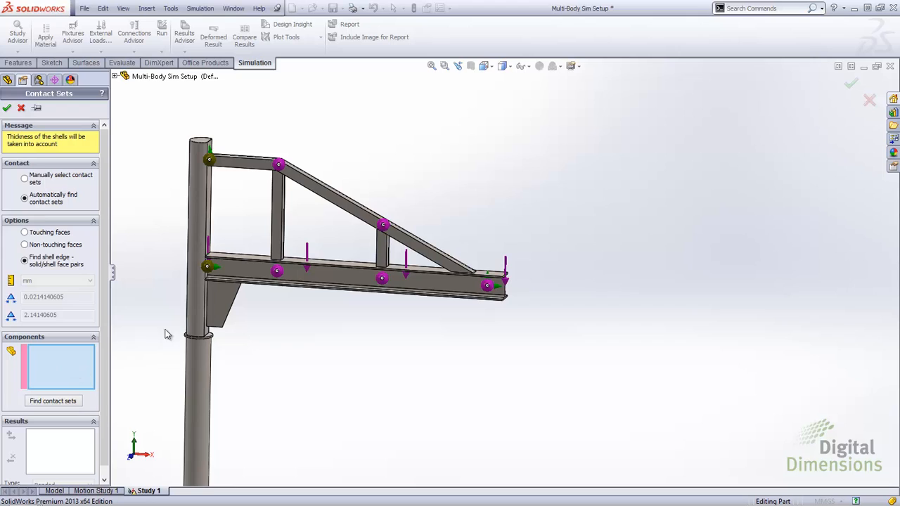
{"action": "left_click", "coordinate": [195, 313]}
{"action": "left_click", "coordinate": [193, 308]}
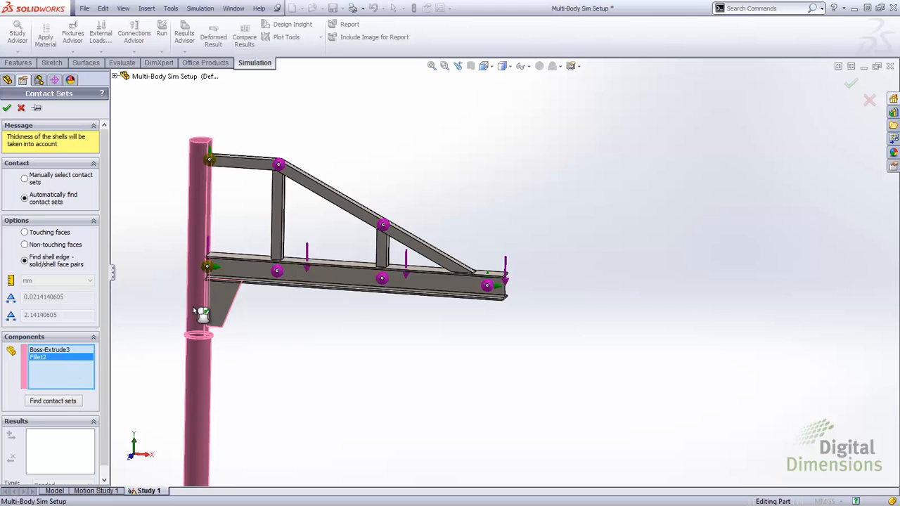
{"action": "left_click", "coordinate": [65, 402]}
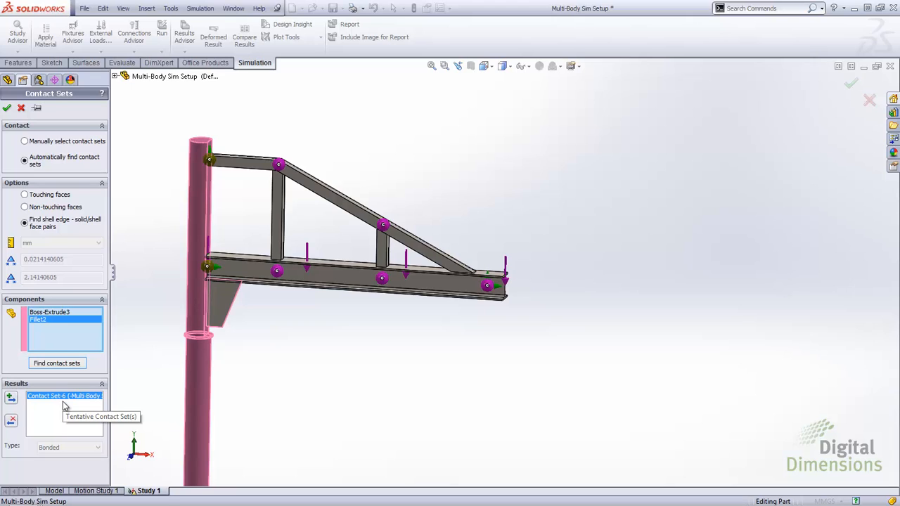
Create the bonded contact set found between the gusset plate and the column, and review its edge and face selections.
{"action": "left_click", "coordinate": [10, 398]}
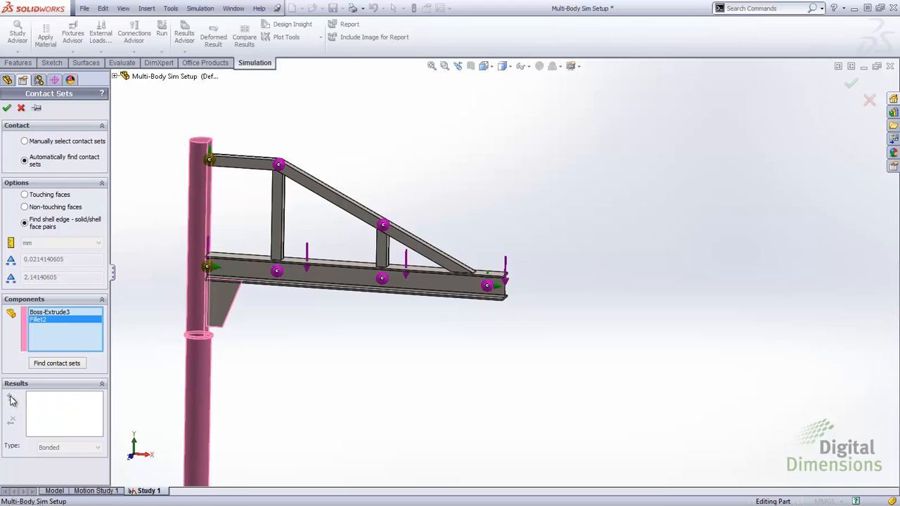
{"action": "left_click", "coordinate": [7, 109]}
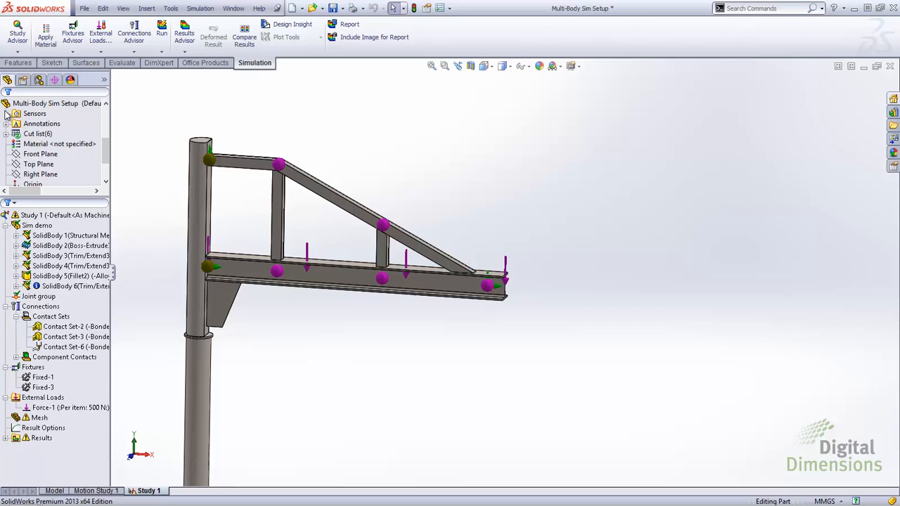
{"action": "right_click", "coordinate": [51, 350]}
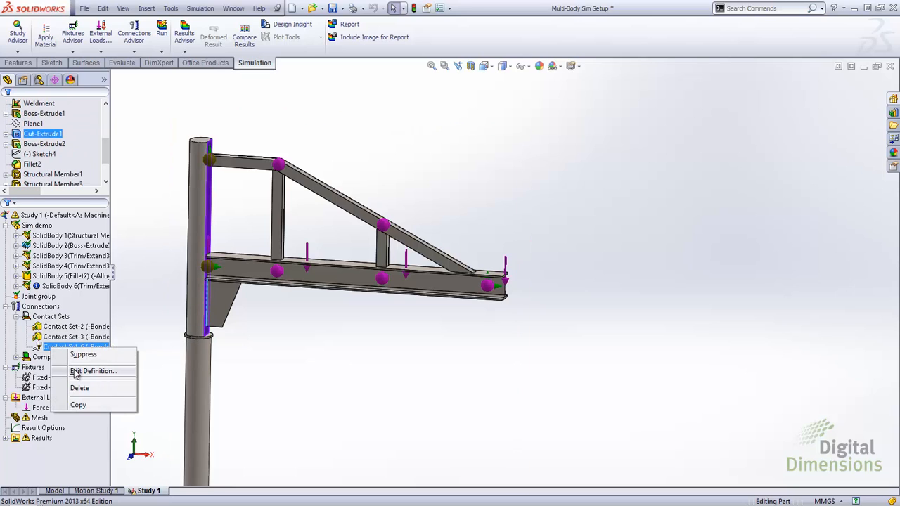
{"action": "left_click", "coordinate": [74, 370]}
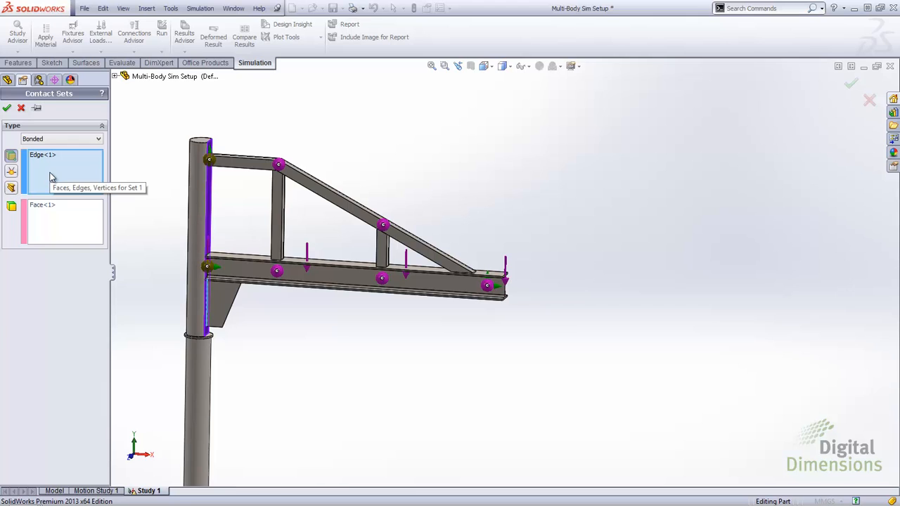
{"action": "left_click", "coordinate": [47, 220]}
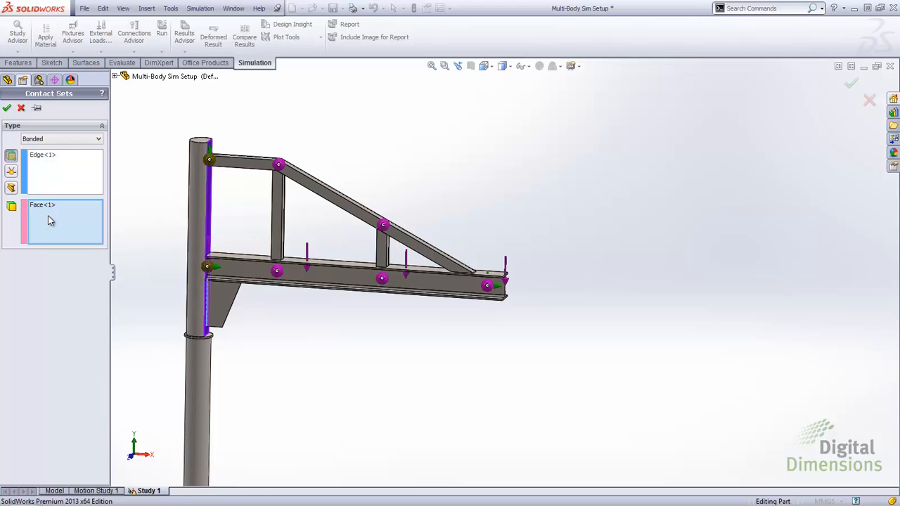
{"action": "left_click", "coordinate": [20, 110]}
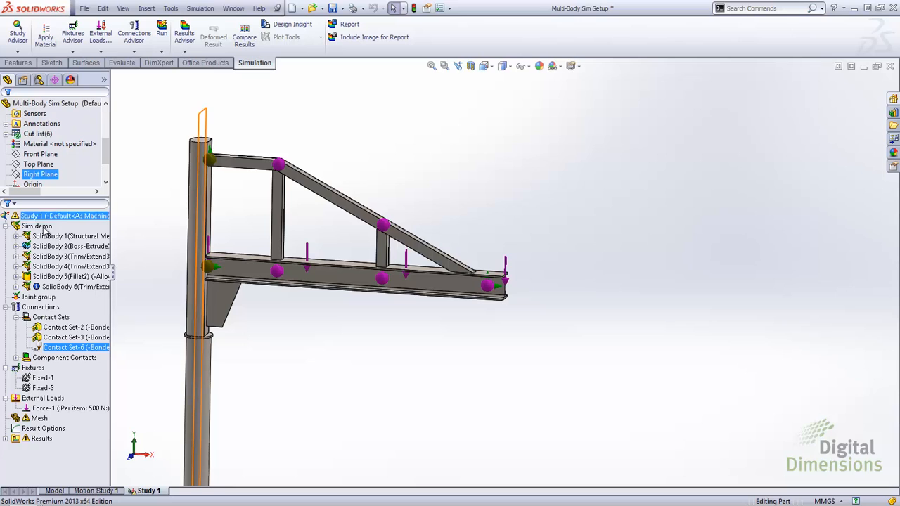
Start a manual Bonded contact set and select the lower horizontal beam, Structural Member1, as the first set.
{"action": "right_click", "coordinate": [34, 317]}
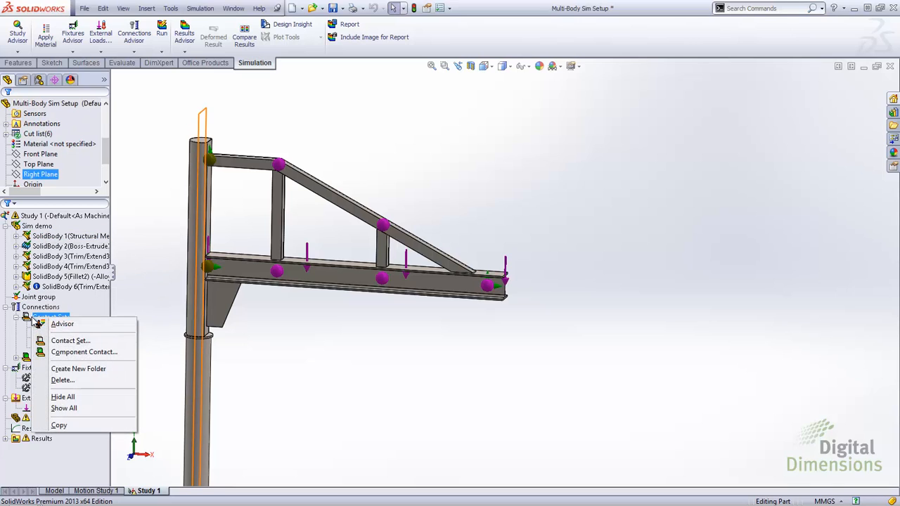
{"action": "left_click", "coordinate": [70, 342]}
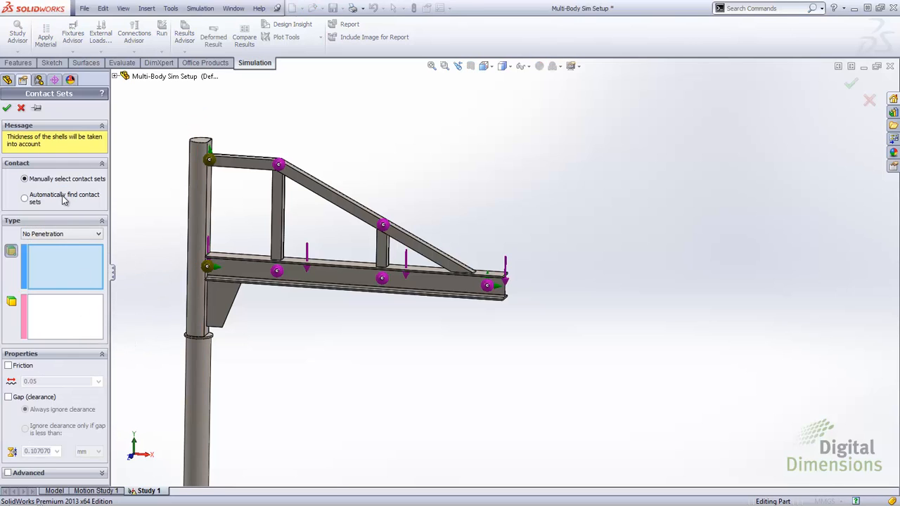
{"action": "left_click", "coordinate": [62, 235]}
{"action": "left_click", "coordinate": [48, 258]}
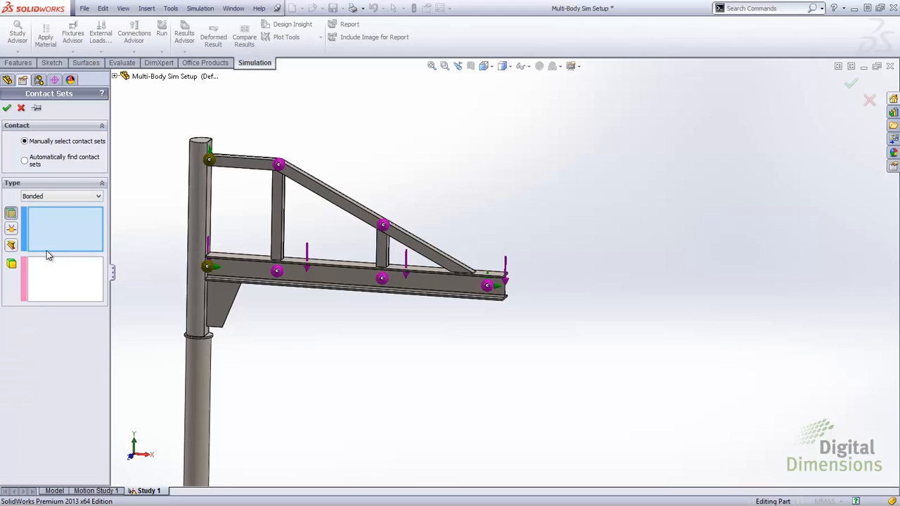
{"action": "left_click", "coordinate": [9, 247]}
{"action": "left_click", "coordinate": [244, 271]}
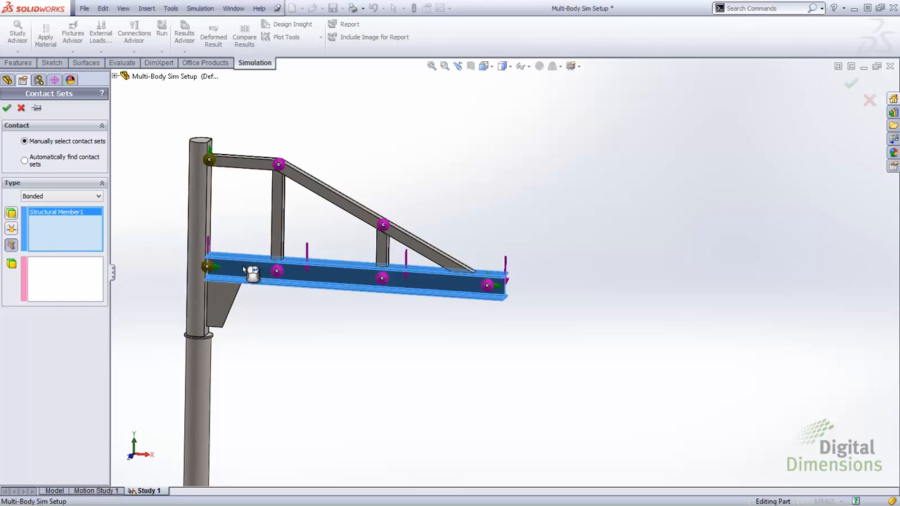
Add the gusset plate's upper edge as the second set and create the bonded contact with the beam.
{"action": "left_click", "coordinate": [51, 281]}
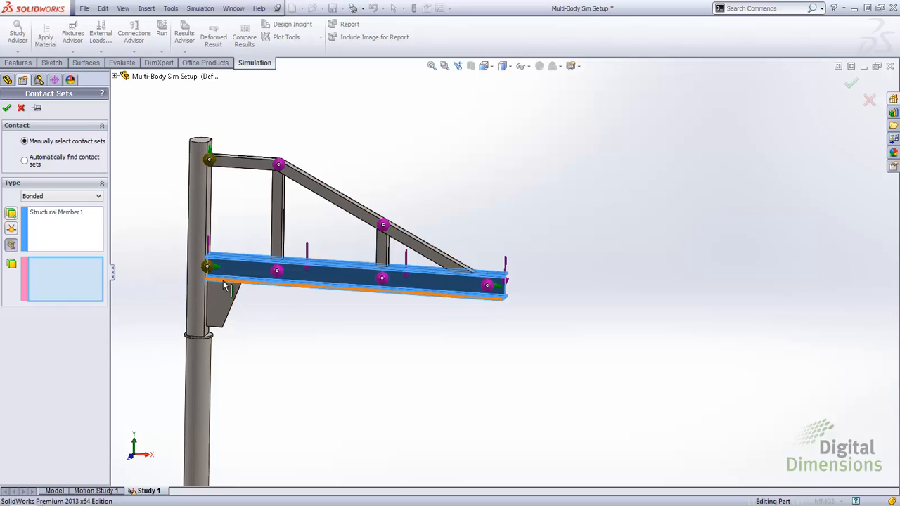
{"action": "scroll", "coordinate": [221, 288], "scroll_direction": "down", "scroll_amount": 3}
{"action": "middle_click_drag", "start_coordinate": [388, 275], "coordinate": [401, 241]}
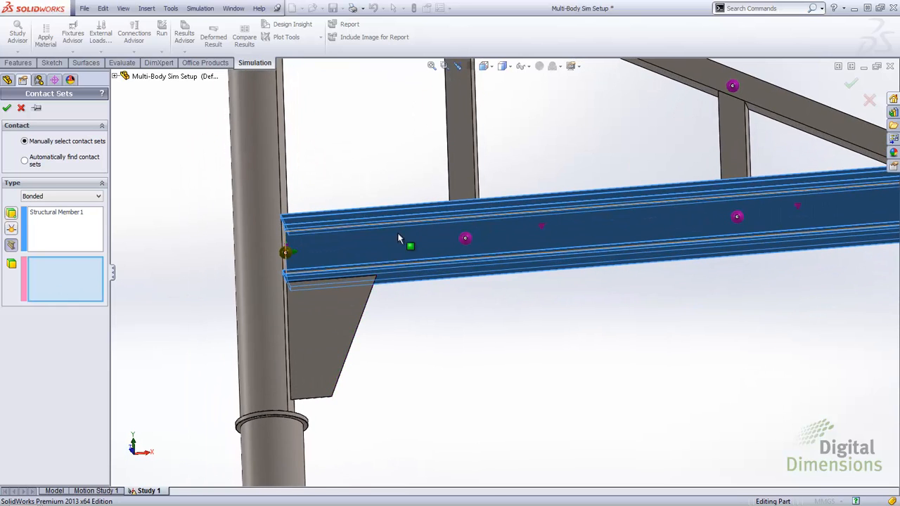
{"action": "left_click", "coordinate": [357, 283]}
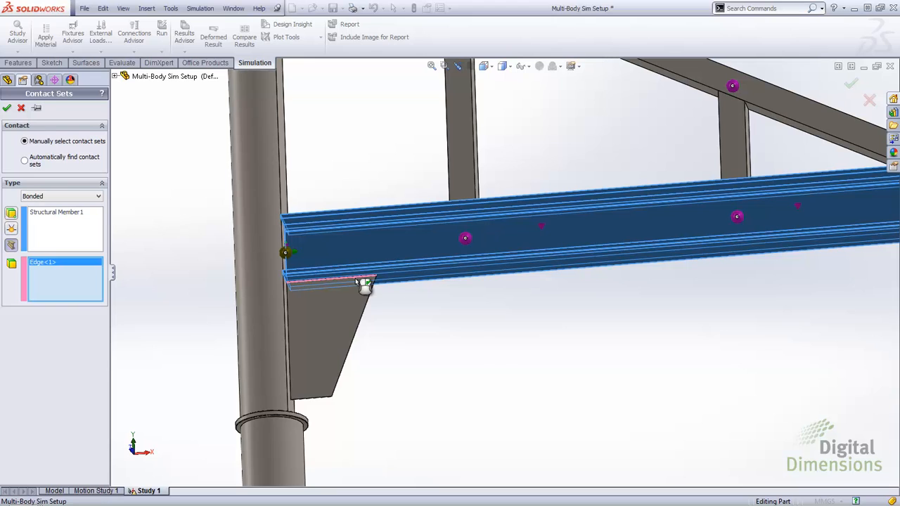
{"action": "left_click", "coordinate": [7, 109]}
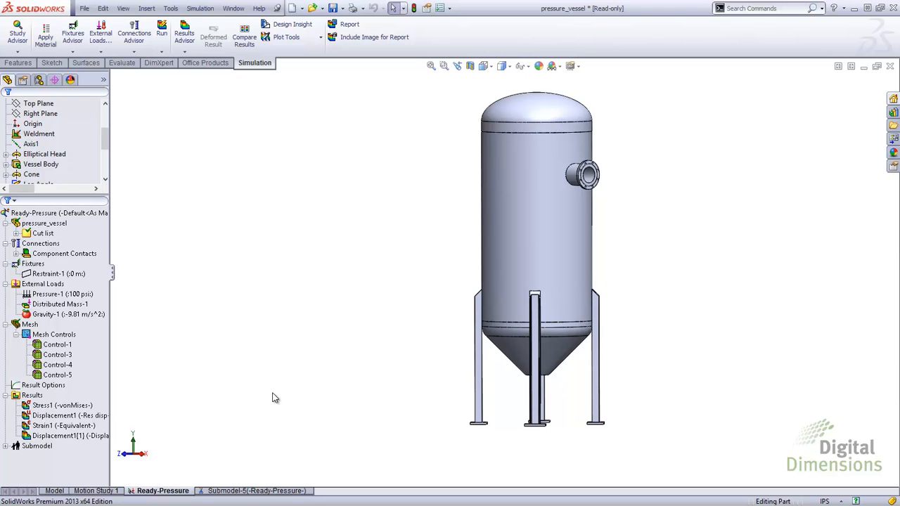
In the pressure_vessel Ready-Pressure study, start a factor of safety plot limited to selected bodies and pick the cylindrical vessel body.
{"action": "right_click", "coordinate": [32, 398]}
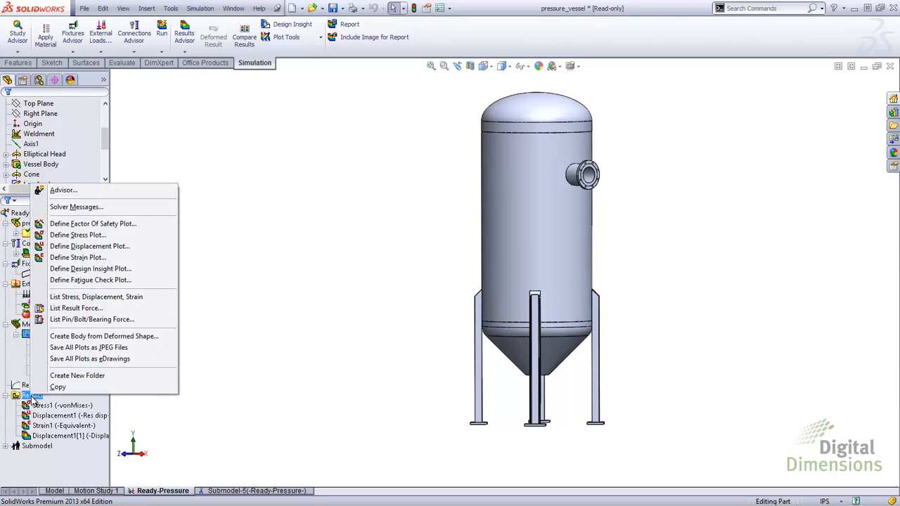
{"action": "left_click", "coordinate": [100, 227]}
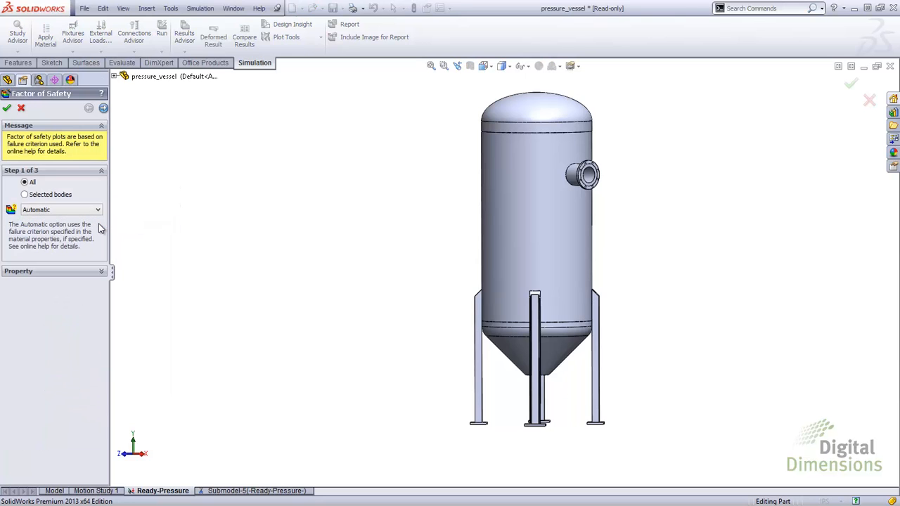
{"action": "left_click", "coordinate": [26, 196]}
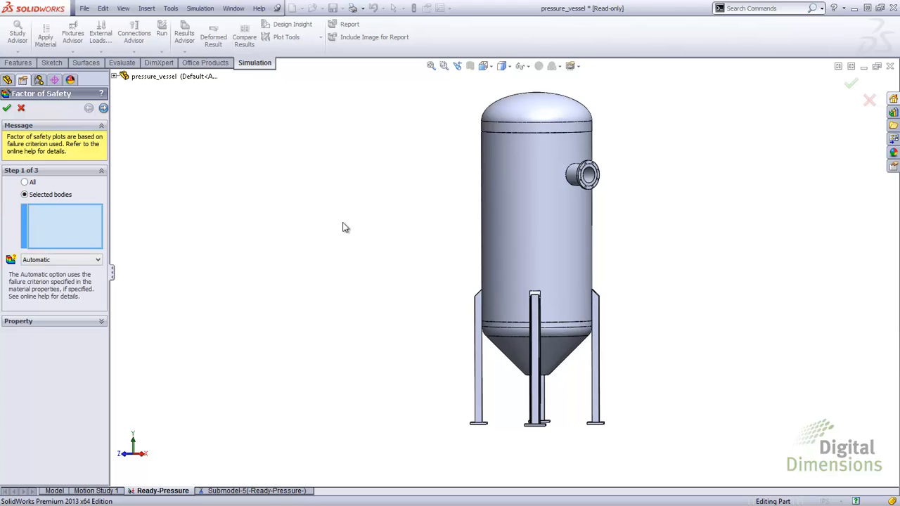
{"action": "left_click", "coordinate": [532, 210]}
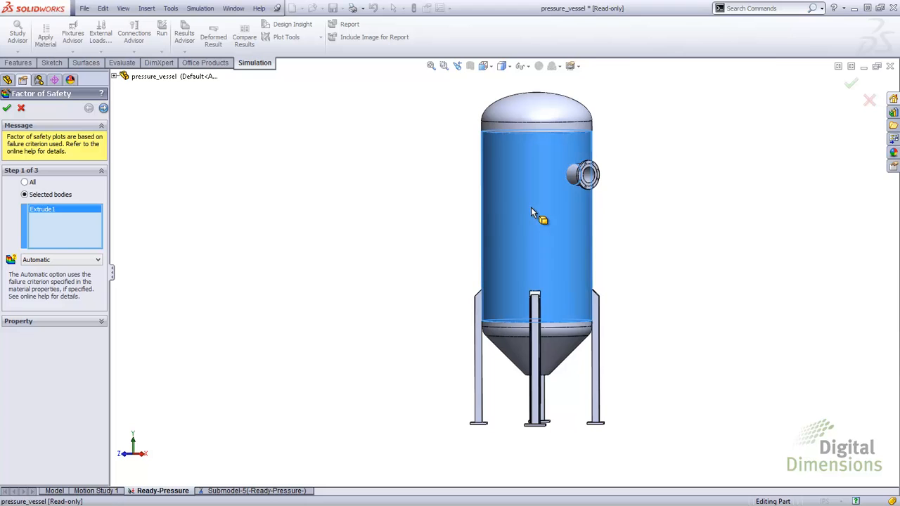
Add the Cone body from the cut list to the factor of safety plot's selection, keeping Extrude1 selected.
{"action": "left_click", "coordinate": [115, 76]}
{"action": "left_click", "coordinate": [124, 107]}
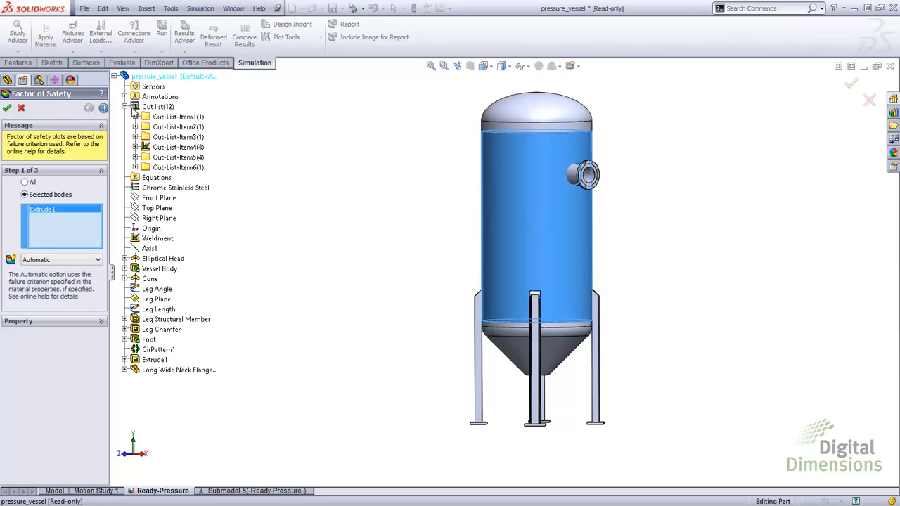
{"action": "left_click", "coordinate": [135, 127]}
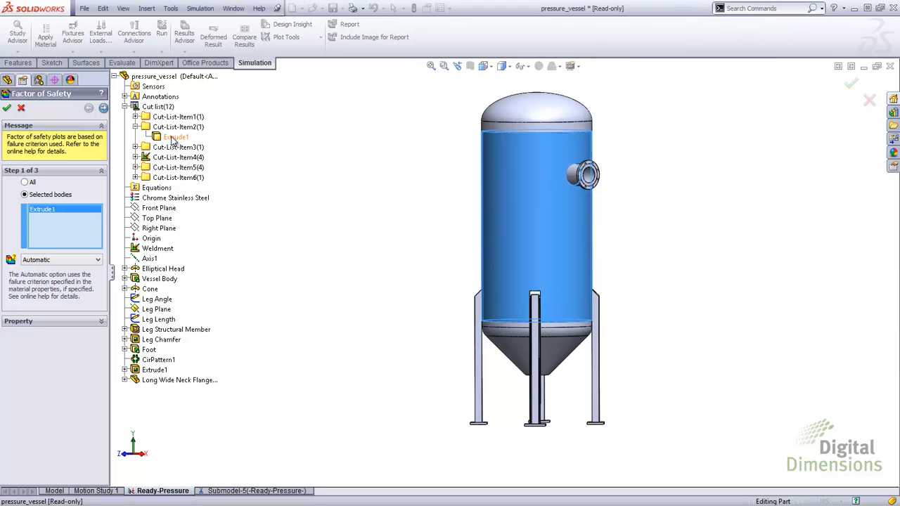
{"action": "left_click", "coordinate": [173, 137]}
{"action": "left_click", "coordinate": [174, 137]}
{"action": "left_click", "coordinate": [136, 147]}
{"action": "left_click", "coordinate": [171, 157]}
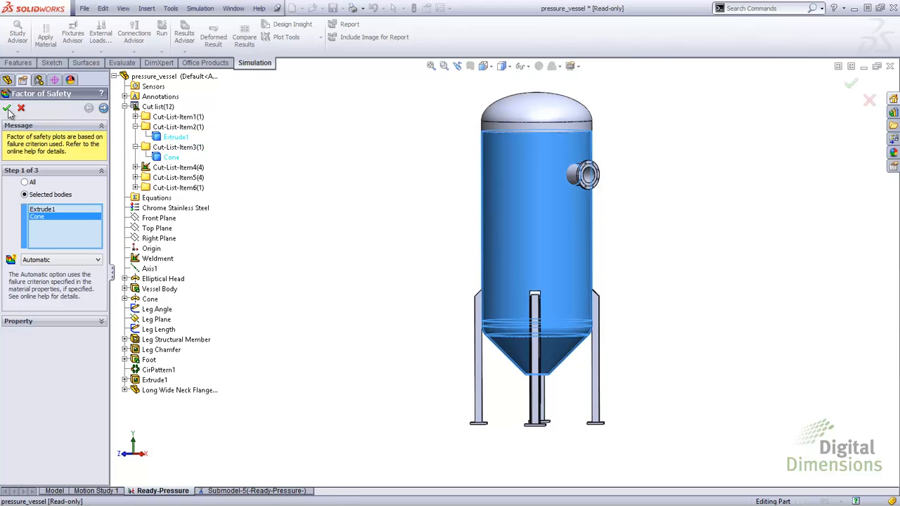
Generate the factor of safety distribution plot for both bodies with a multiplication factor of 1, and inspect it on the vessel.
{"action": "left_click", "coordinate": [103, 109]}
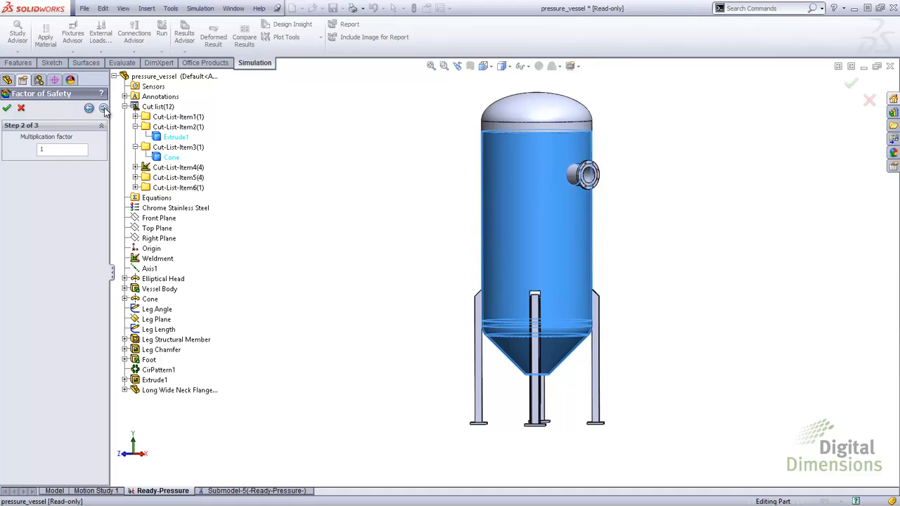
{"action": "left_click", "coordinate": [103, 110]}
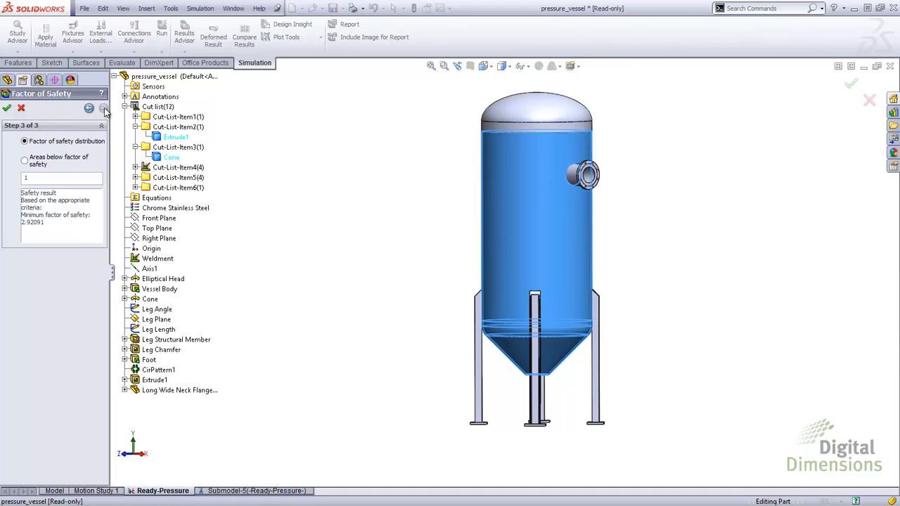
{"action": "left_click", "coordinate": [7, 109]}
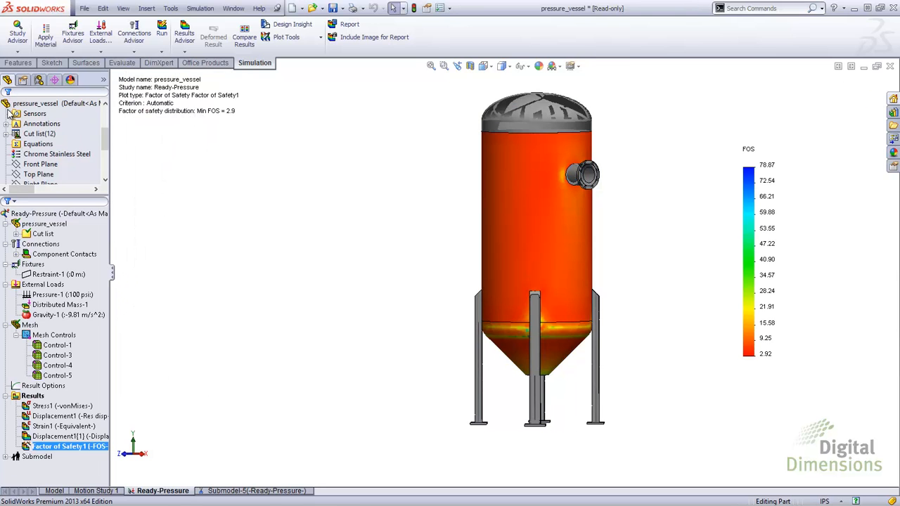
{"action": "middle_click_drag", "start_coordinate": [345, 279], "coordinate": [301, 299]}
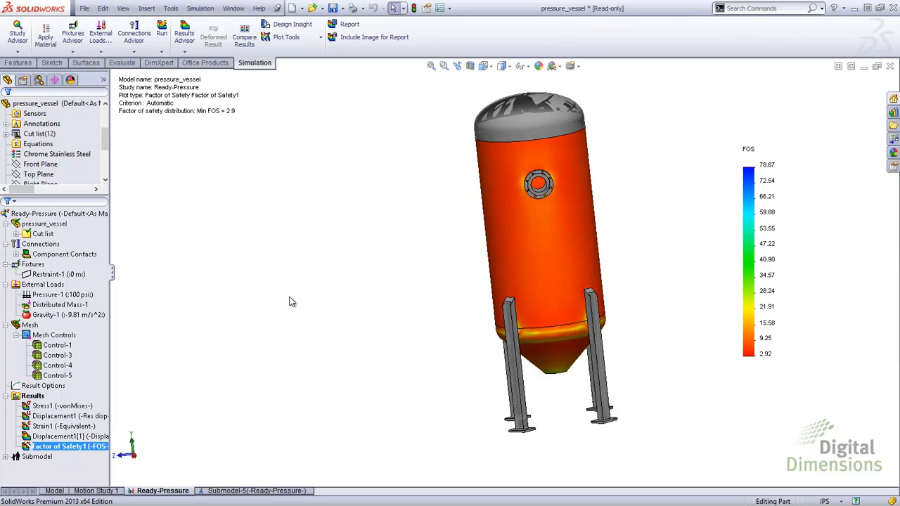
Create a von Mises stress plot in N/m^2 shown only on the cylindrical vessel face and the elliptical head's face.
{"action": "right_click", "coordinate": [32, 398]}
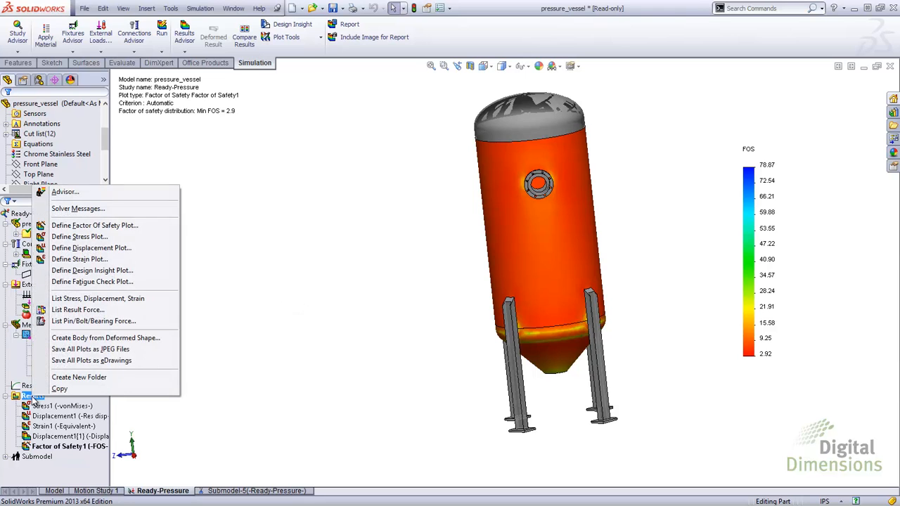
{"action": "left_click", "coordinate": [79, 237]}
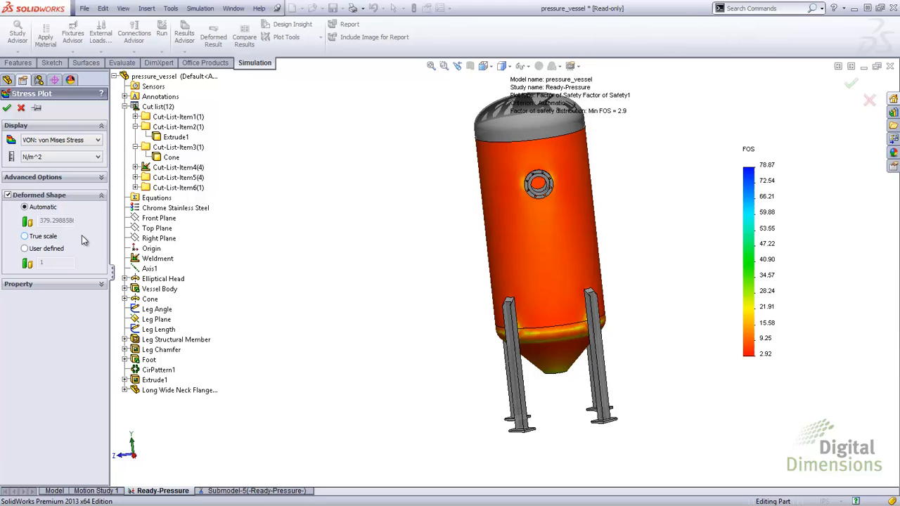
{"action": "left_click", "coordinate": [64, 179]}
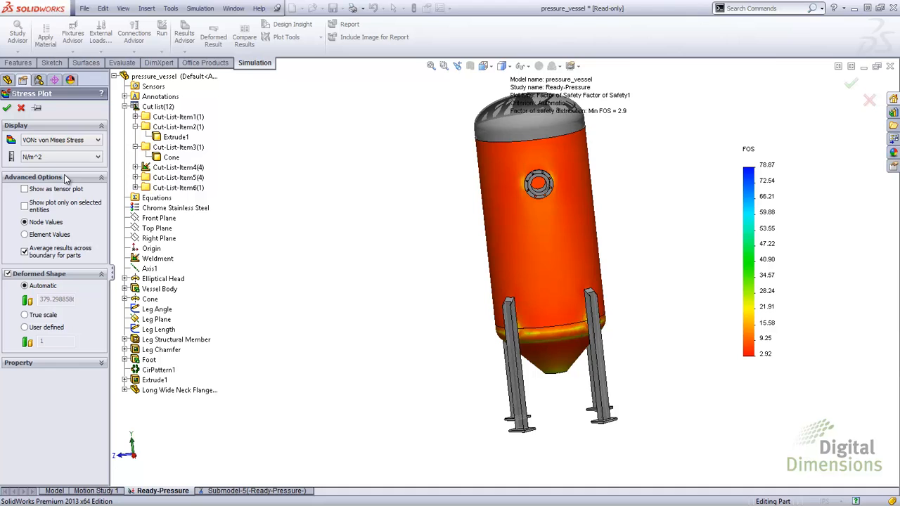
{"action": "left_click", "coordinate": [24, 208]}
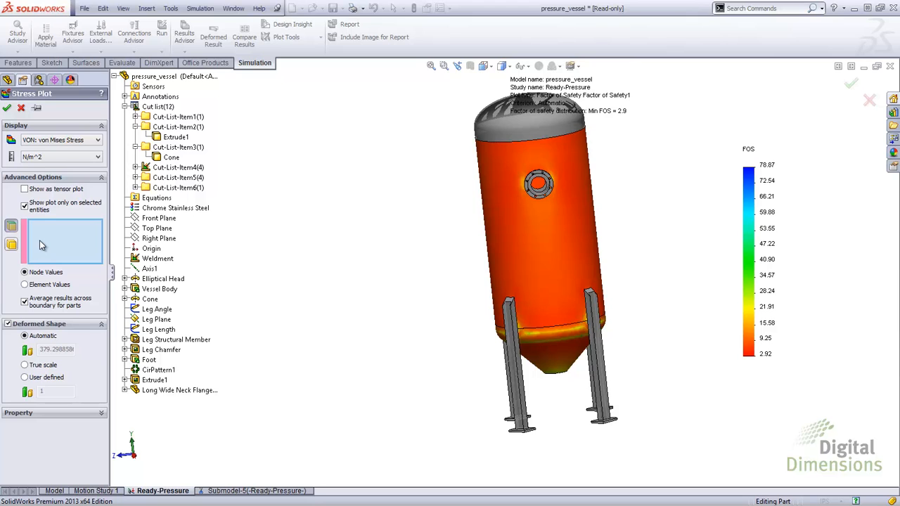
{"action": "left_click", "coordinate": [533, 165]}
{"action": "left_click", "coordinate": [508, 130]}
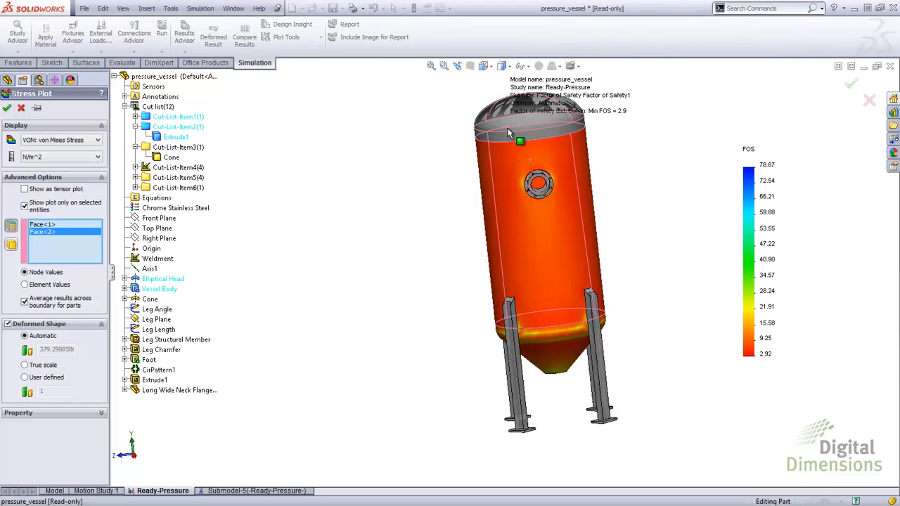
{"action": "left_click", "coordinate": [7, 109]}
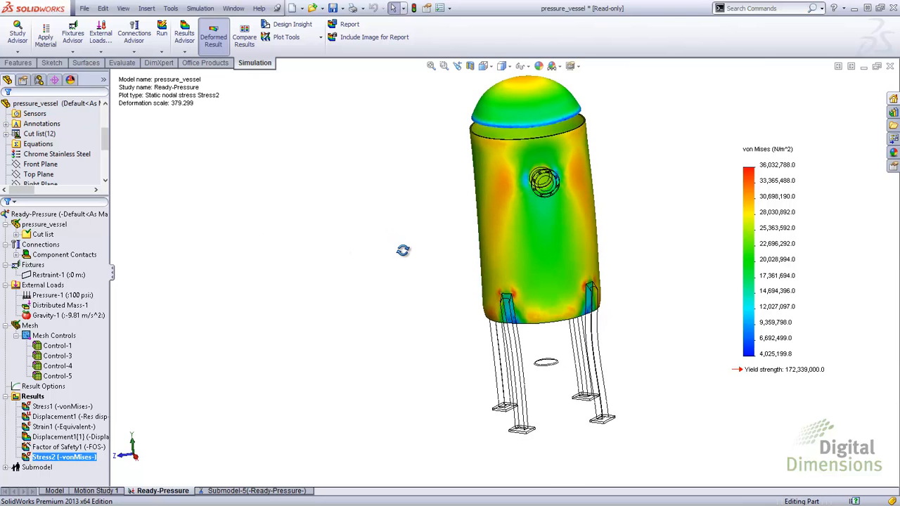
{"action": "middle_click_drag", "start_coordinate": [403, 251], "coordinate": [424, 275]}
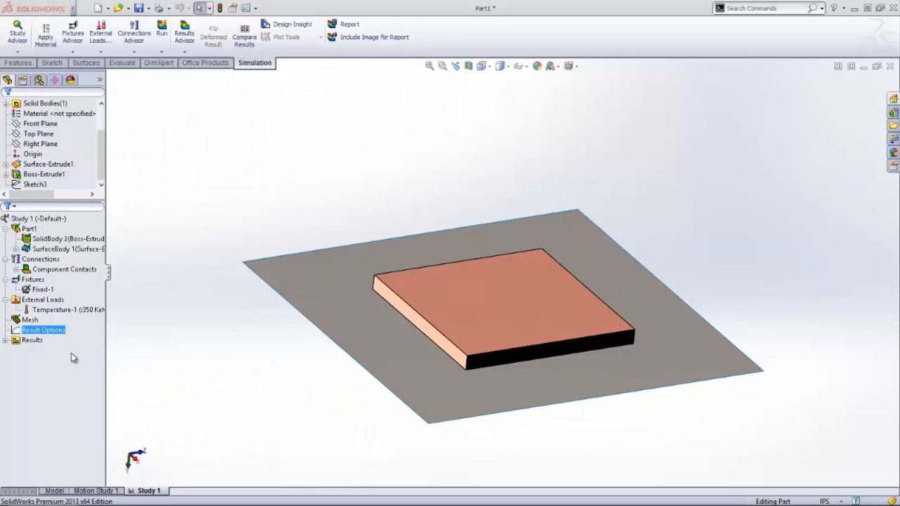
In Part1's Study 1, display the resultant displacement plot, Displacement1.
{"action": "left_click", "coordinate": [28, 341]}
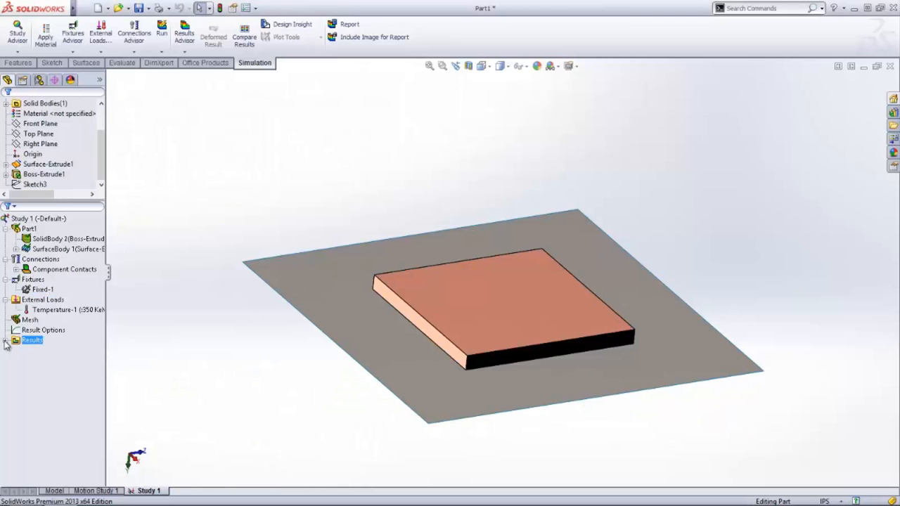
{"action": "left_click", "coordinate": [6, 341]}
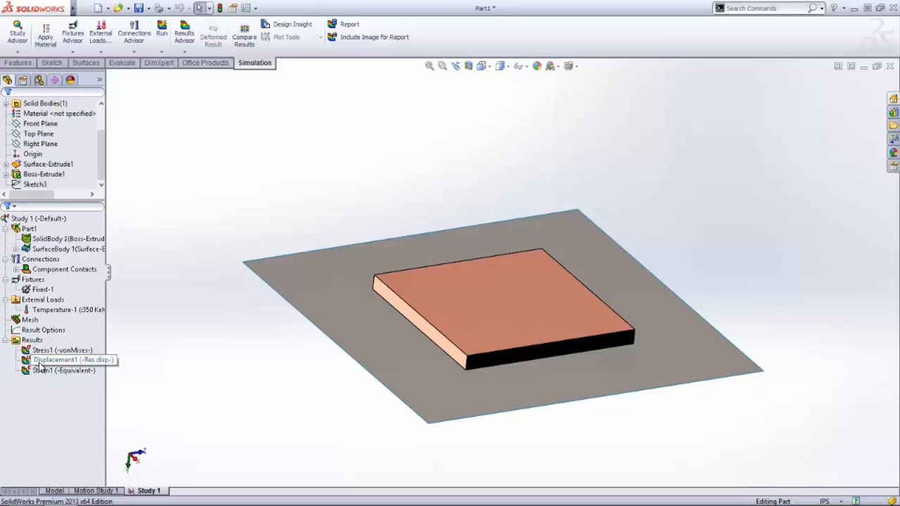
{"action": "double_click", "coordinate": [40, 363]}
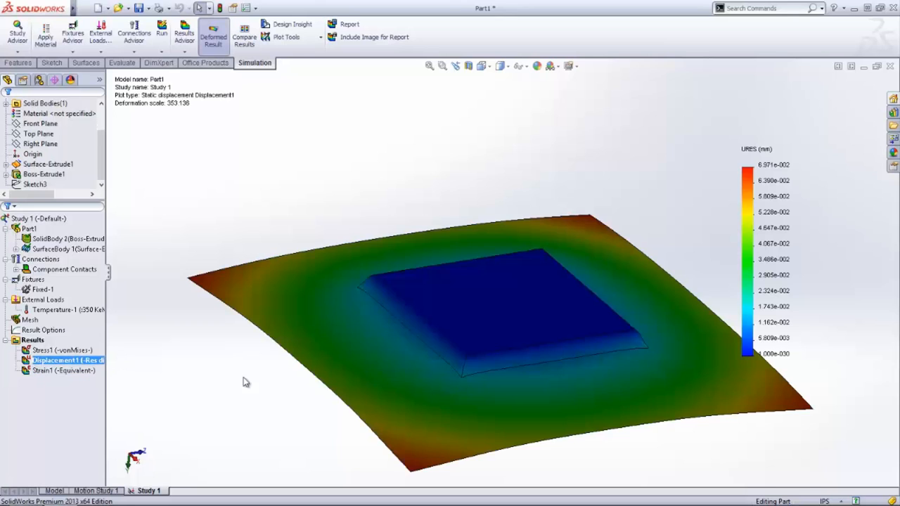
Edit the Displacement1 plot to render the shell thickness in 3D, and inspect the thickened plate from the side and above.
{"action": "middle_click_drag", "start_coordinate": [245, 382], "coordinate": [247, 330]}
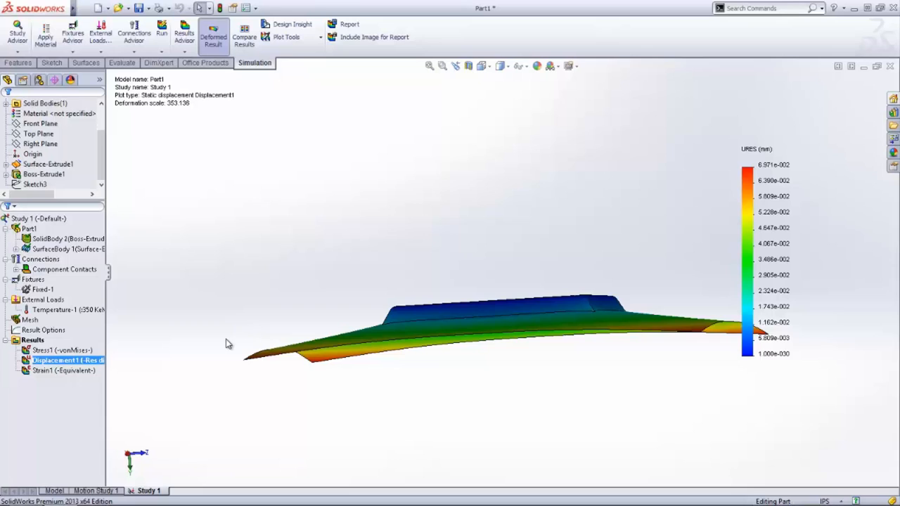
{"action": "right_click", "coordinate": [90, 362]}
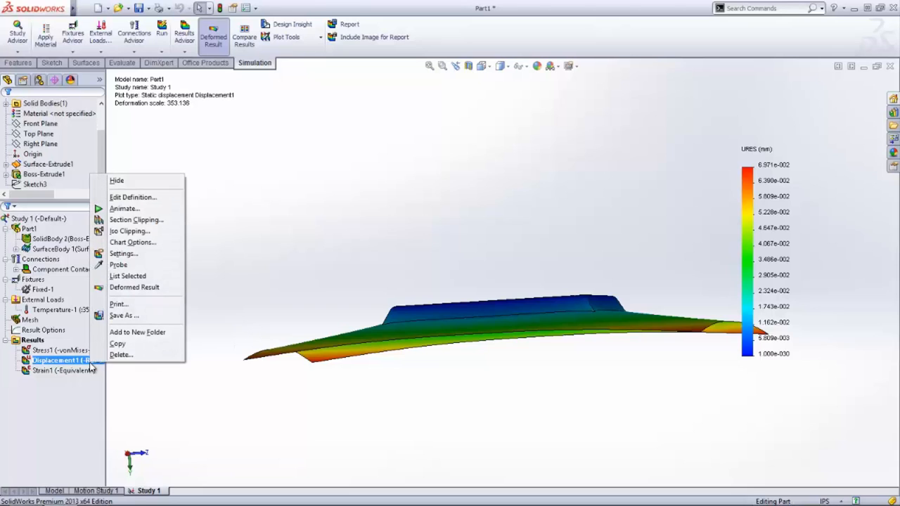
{"action": "left_click", "coordinate": [131, 197]}
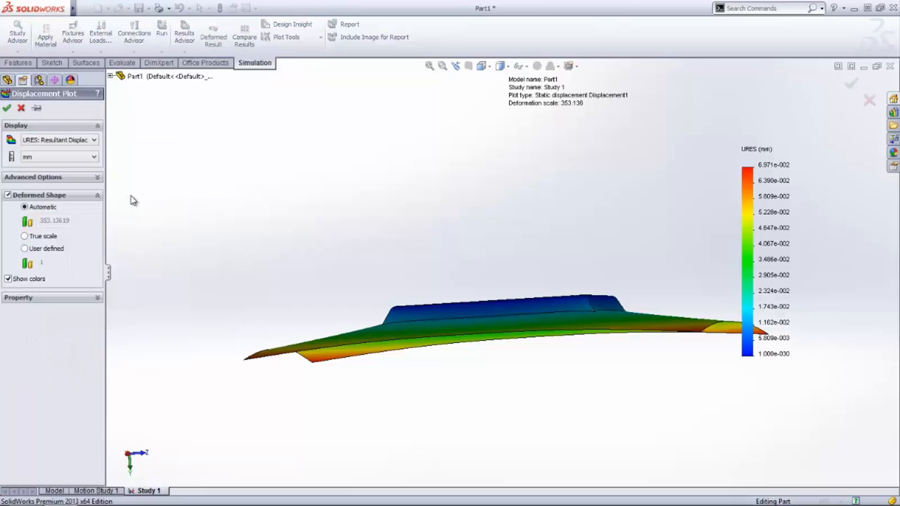
{"action": "left_click", "coordinate": [98, 177]}
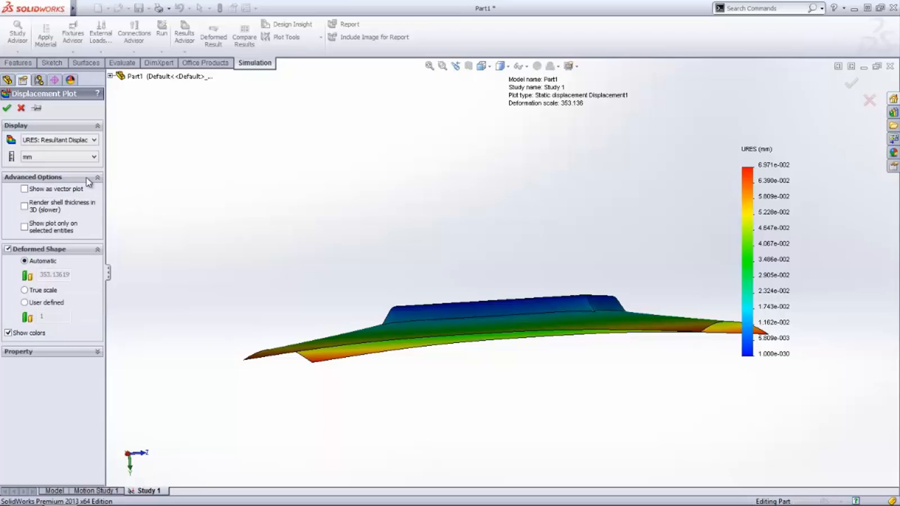
{"action": "left_click", "coordinate": [25, 208]}
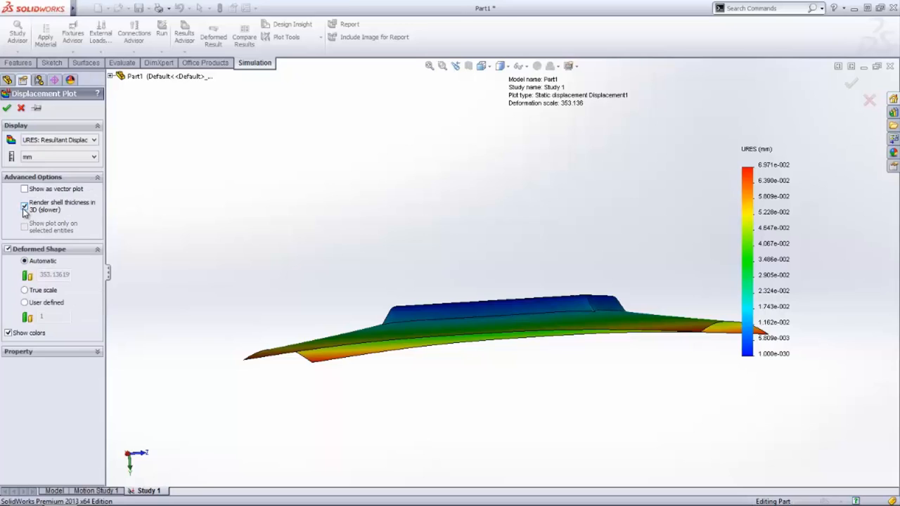
{"action": "left_click", "coordinate": [7, 108]}
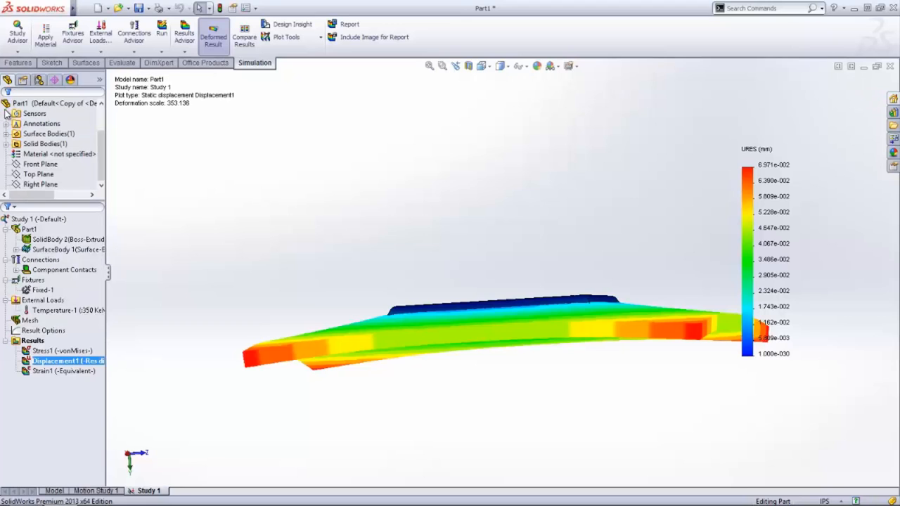
{"action": "middle_click_drag", "start_coordinate": [280, 232], "coordinate": [282, 253]}
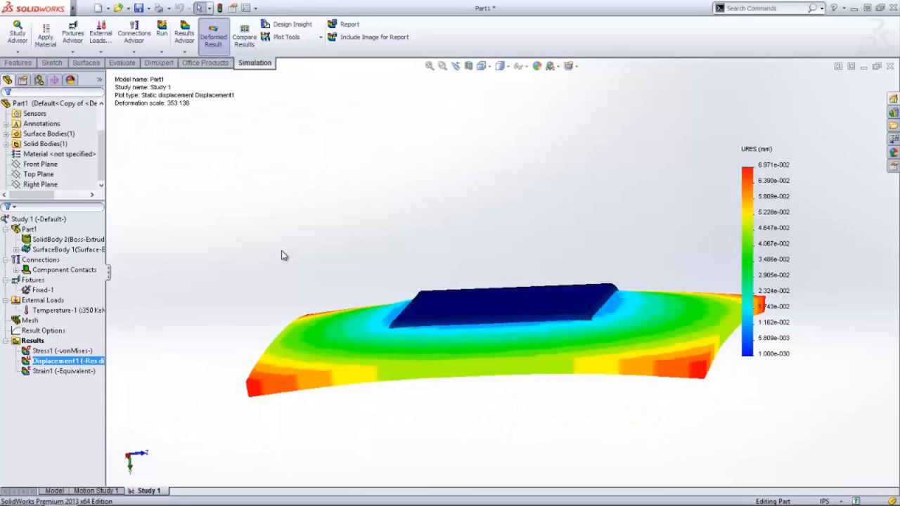
Add a Simulation Data sensor for the model's maximum von Mises stress in N/mm^2 (MPa) with the Transient criterion, and check it under Sensors.
{"action": "left_click", "coordinate": [123, 63]}
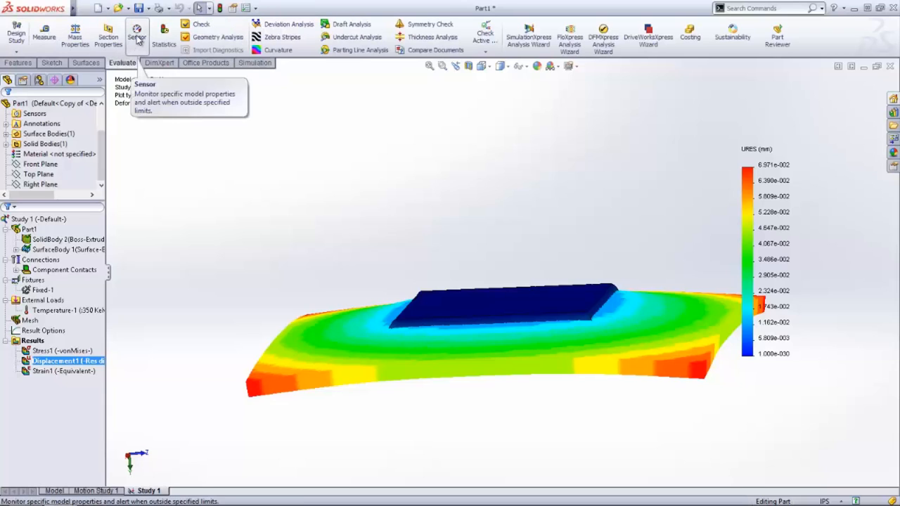
{"action": "left_click", "coordinate": [137, 37]}
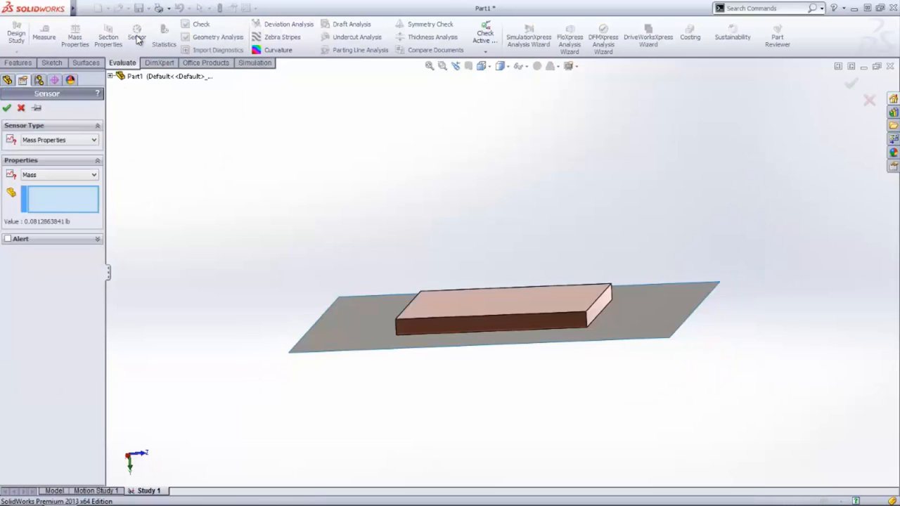
{"action": "left_click", "coordinate": [69, 142]}
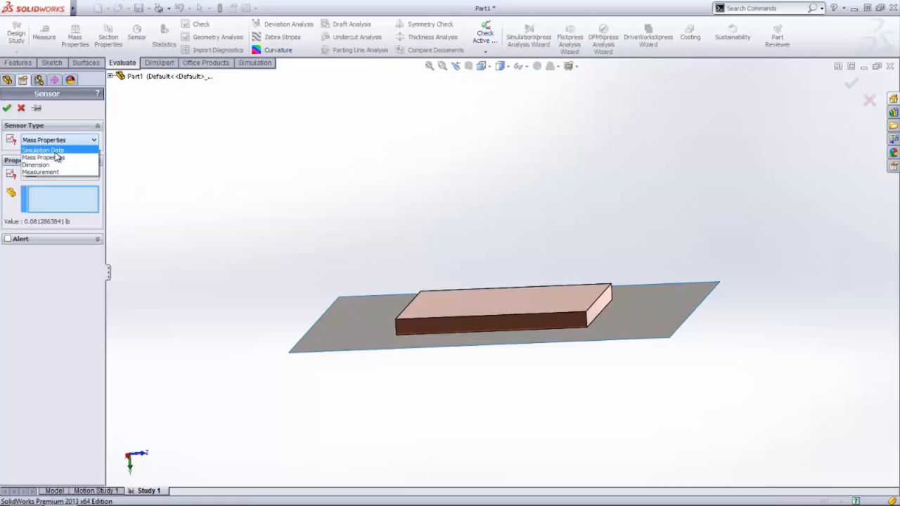
{"action": "left_click", "coordinate": [56, 151]}
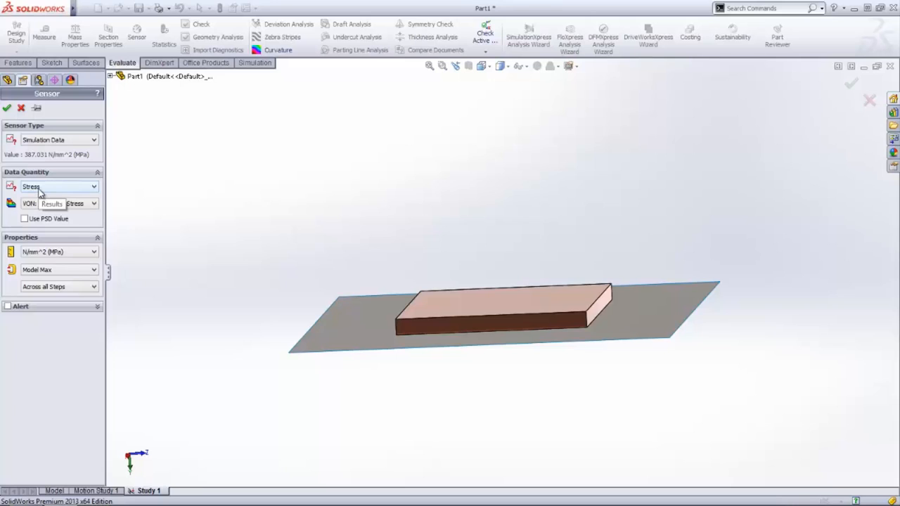
{"action": "left_click", "coordinate": [43, 287]}
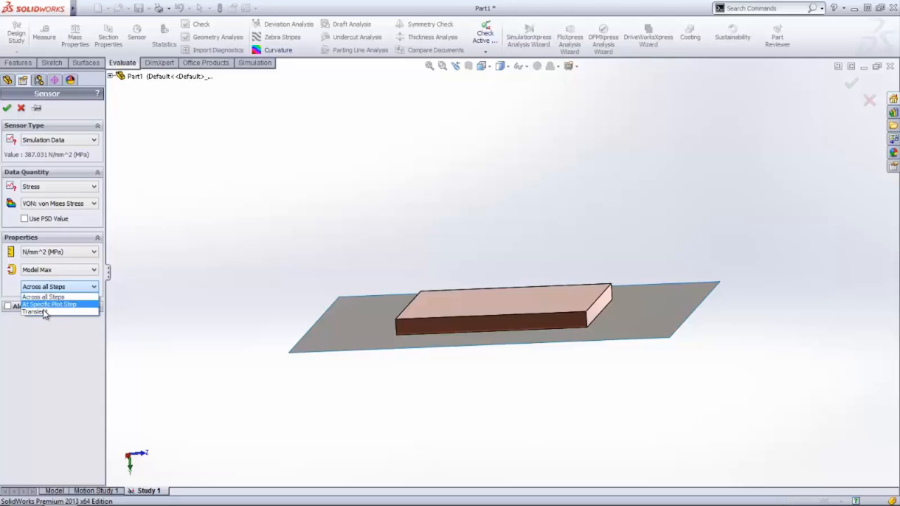
{"action": "left_click", "coordinate": [43, 312]}
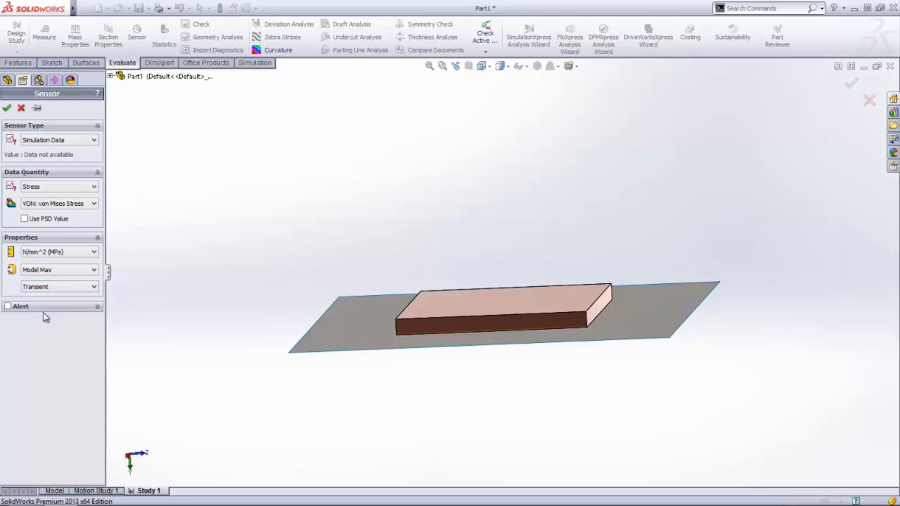
{"action": "left_click", "coordinate": [7, 108]}
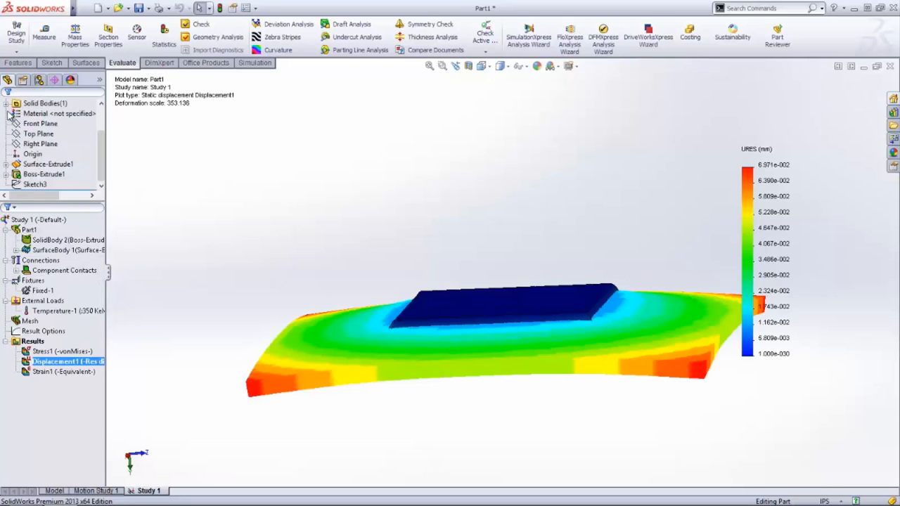
{"action": "scroll", "coordinate": [8, 111], "scroll_direction": "up", "scroll_amount": 2}
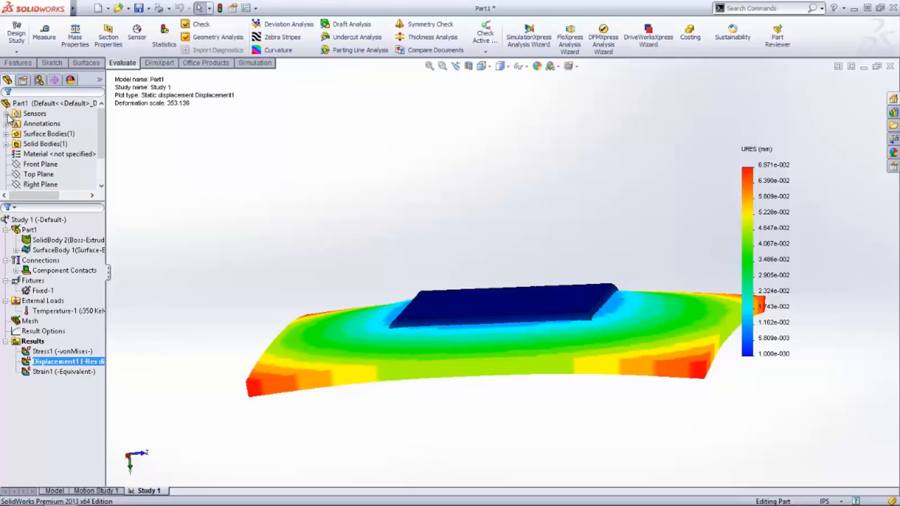
{"action": "left_click", "coordinate": [6, 114]}
{"action": "left_click", "coordinate": [82, 127]}
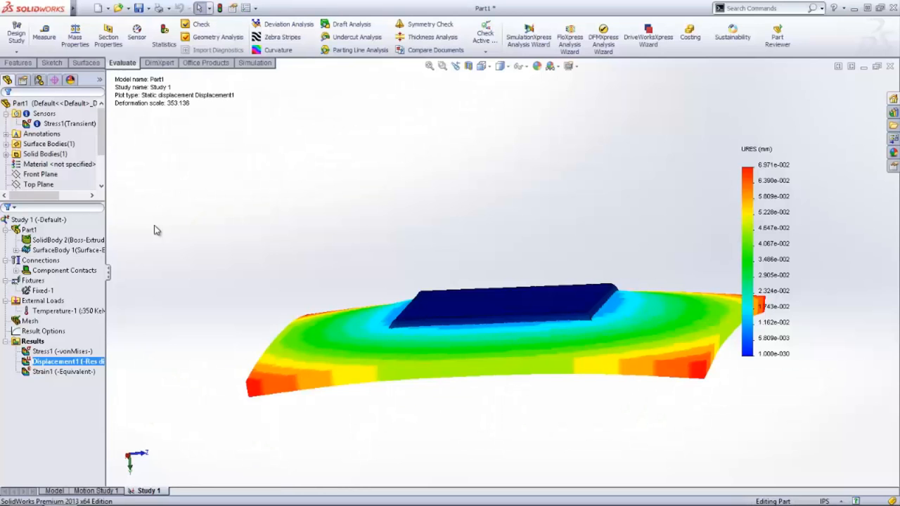
Edit Study 1's result options so that stresses and strains are not saved to the results file.
{"action": "right_click", "coordinate": [51, 332]}
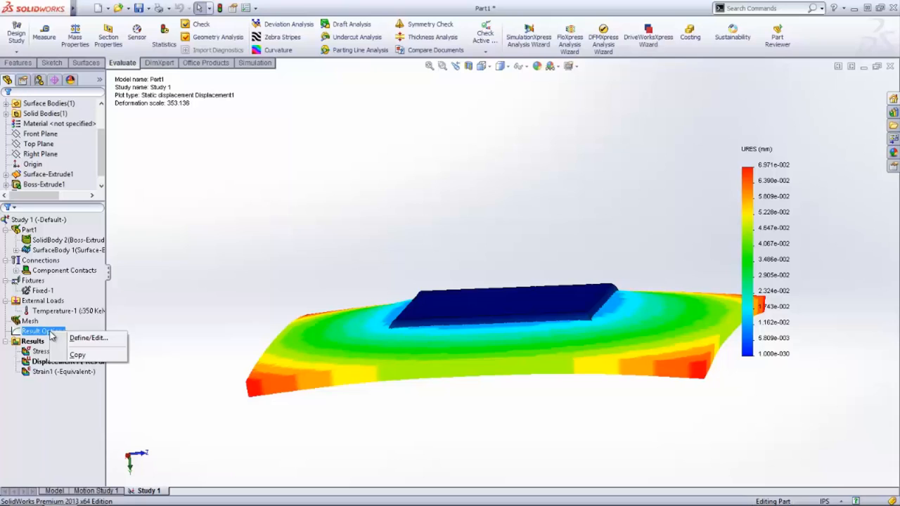
{"action": "left_click", "coordinate": [86, 338]}
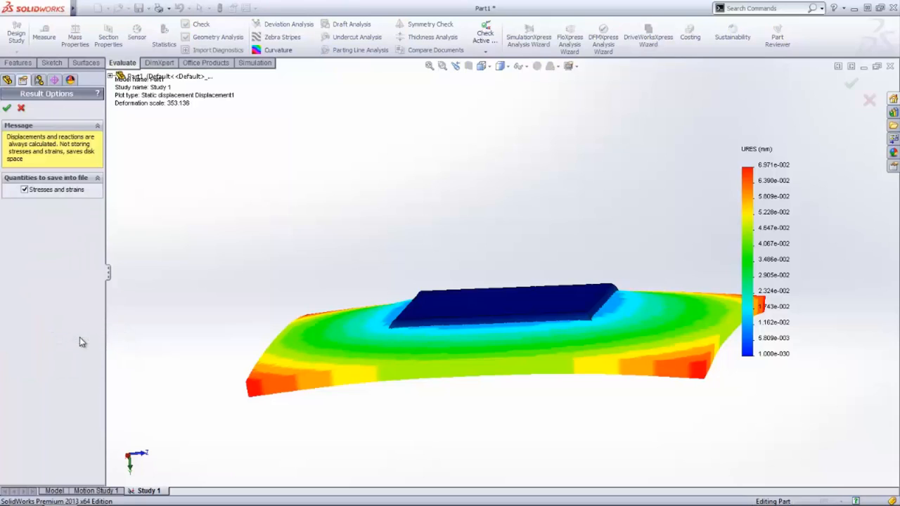
{"action": "left_click", "coordinate": [24, 190]}
{"action": "left_click", "coordinate": [7, 107]}
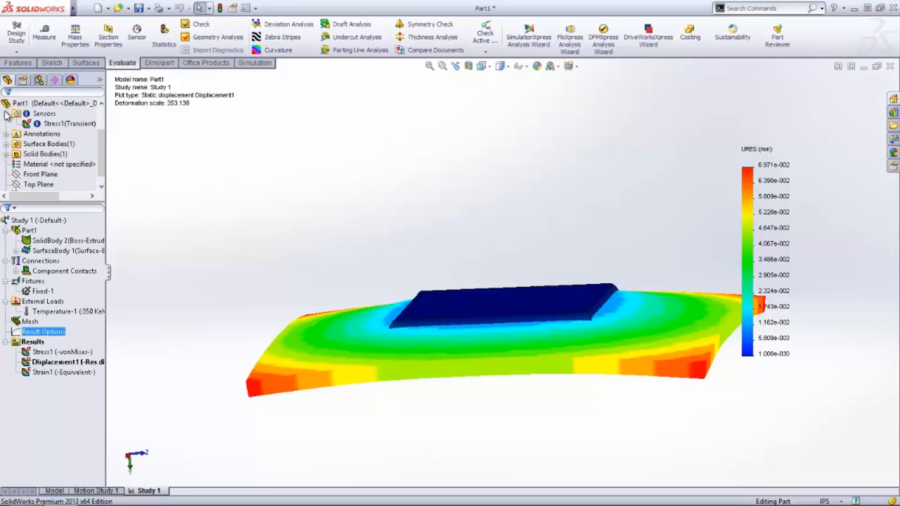
Rerun Study 1 and try to display the Stress1 von Mises plot.
{"action": "right_click", "coordinate": [25, 218]}
{"action": "left_click", "coordinate": [46, 226]}
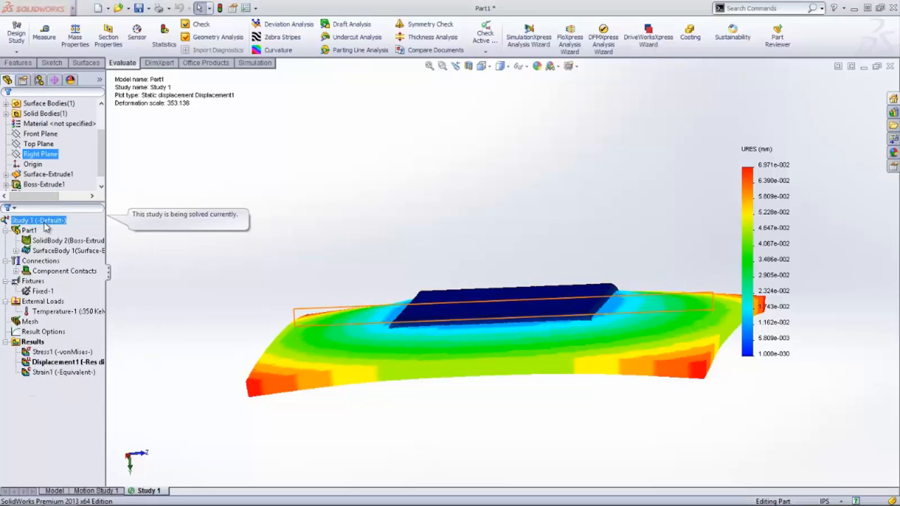
{"action": "left_click", "coordinate": [473, 285]}
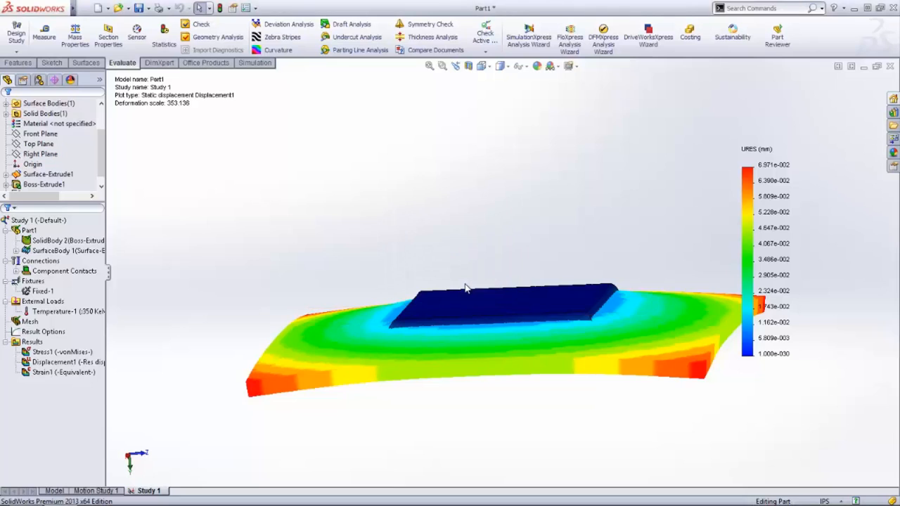
{"action": "double_click", "coordinate": [43, 352]}
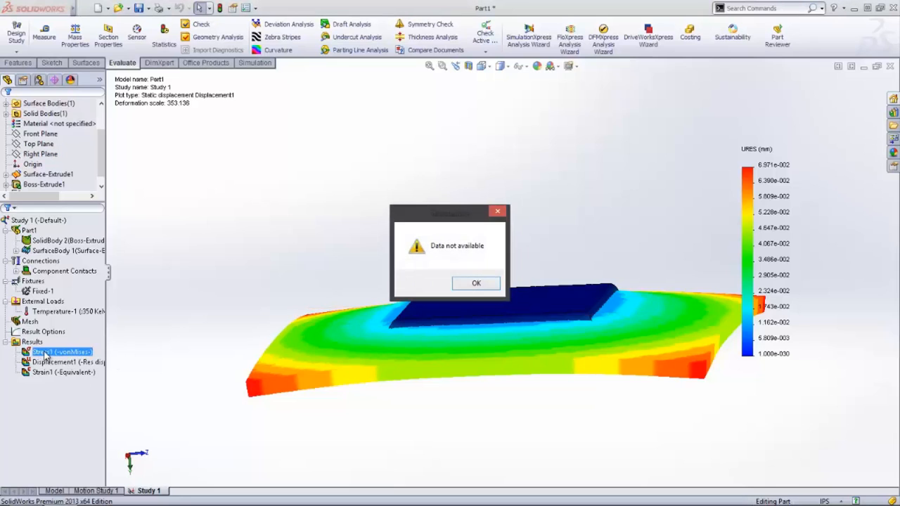
{"action": "left_click", "coordinate": [477, 283]}
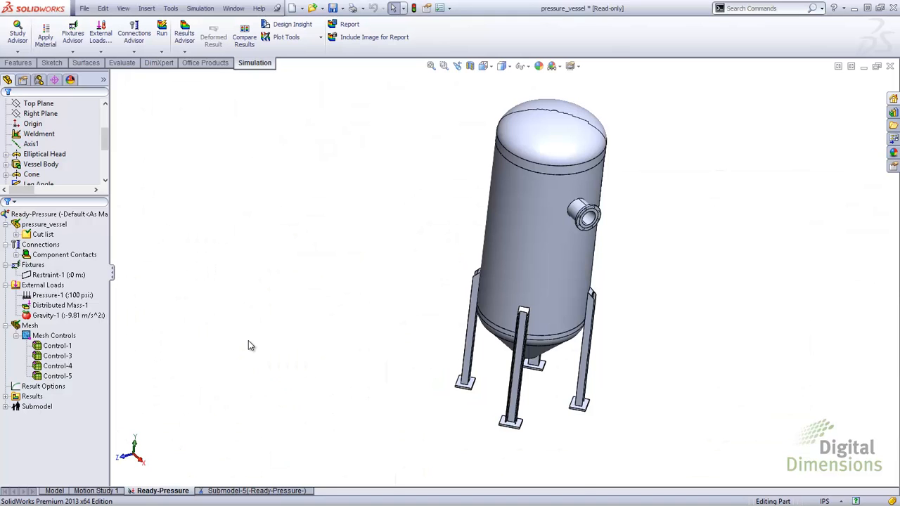
In the pressure_vessel Ready-Pressure study, collapse the fixtures and create a folder named Legs under Connections.
{"action": "middle_click_drag", "start_coordinate": [382, 331], "coordinate": [355, 295]}
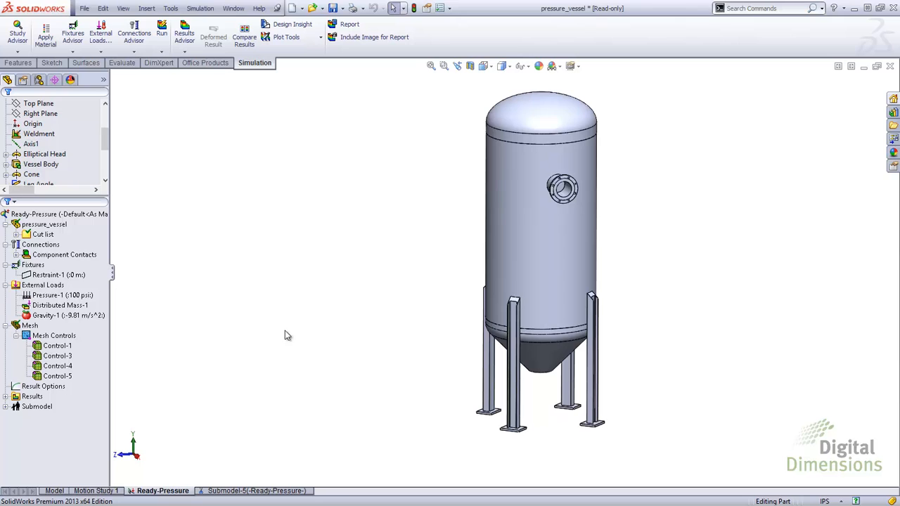
{"action": "left_click", "coordinate": [57, 275]}
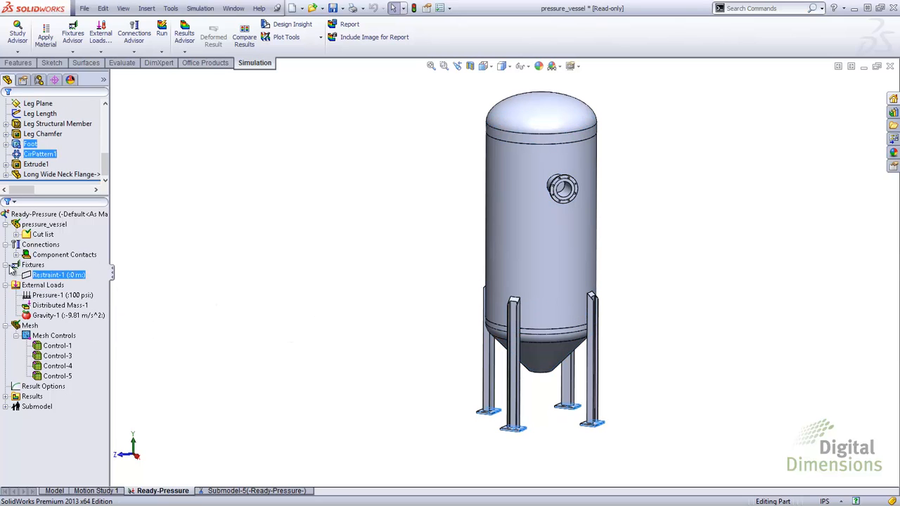
{"action": "left_click", "coordinate": [7, 265]}
{"action": "right_click", "coordinate": [40, 245]}
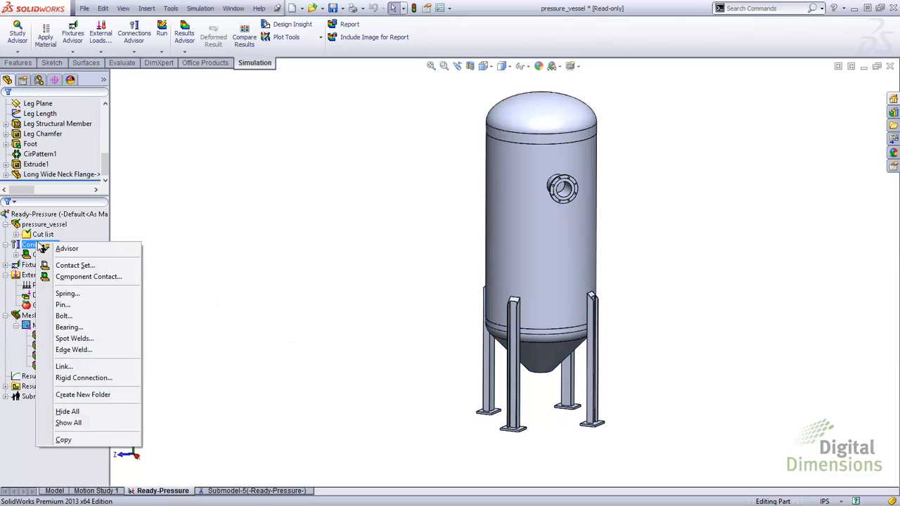
{"action": "left_click", "coordinate": [83, 394]}
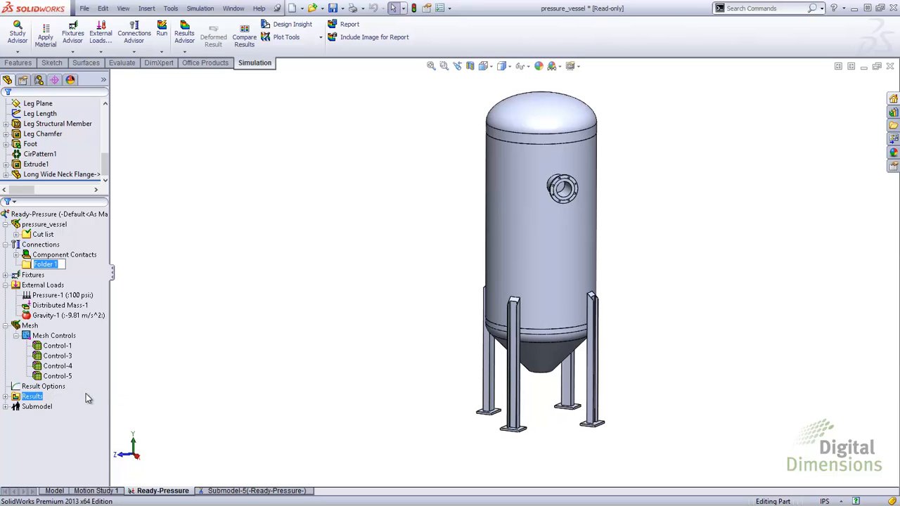
{"action": "type", "text": "Legs"}
{"action": "key", "text": "Return"}
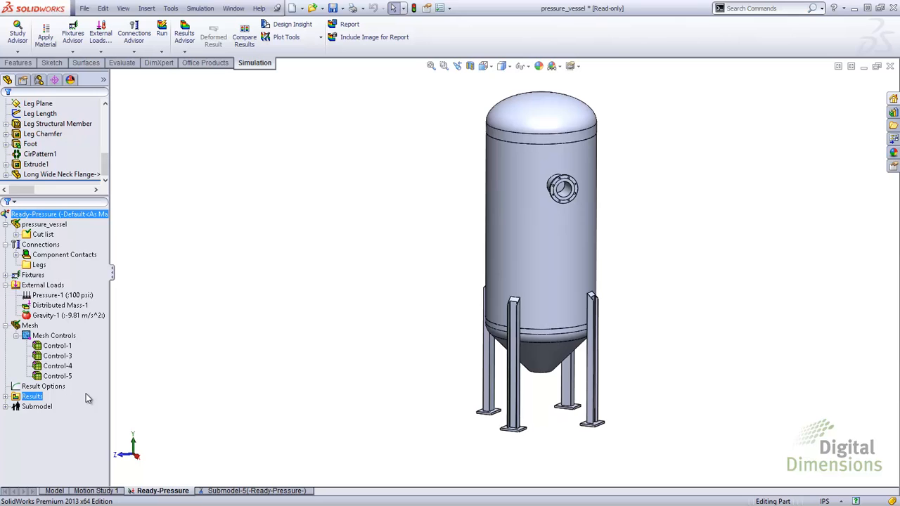
Create a bonded contact set in the Legs folder between one leg's face and the cylindrical vessel body face.
{"action": "right_click", "coordinate": [37, 266]}
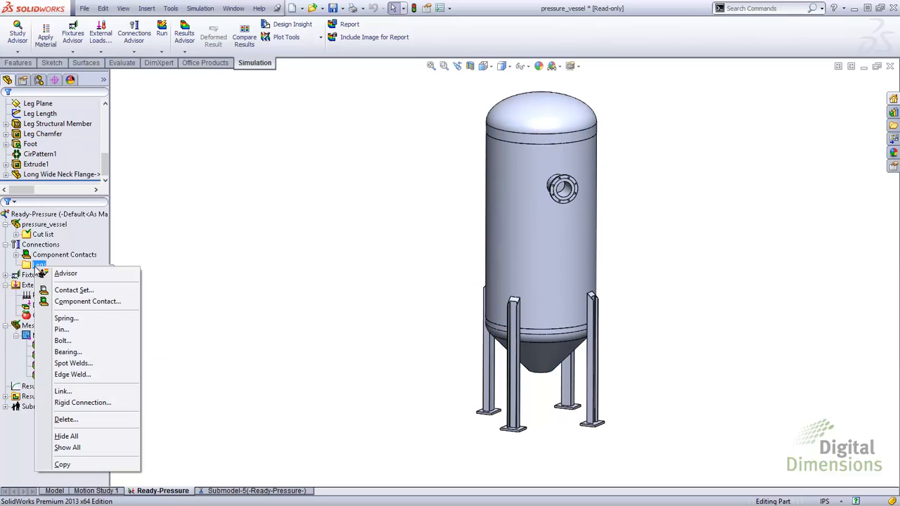
{"action": "left_click", "coordinate": [67, 291]}
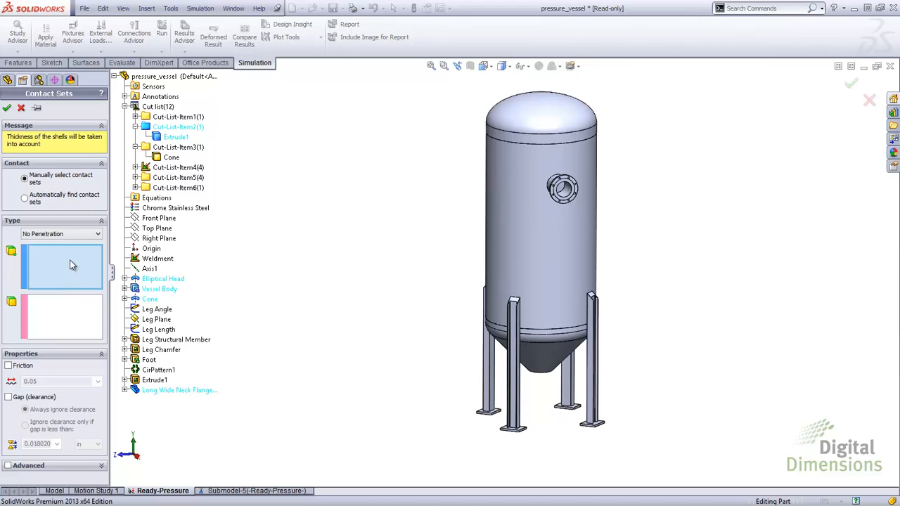
{"action": "left_click", "coordinate": [62, 234]}
{"action": "left_click", "coordinate": [44, 252]}
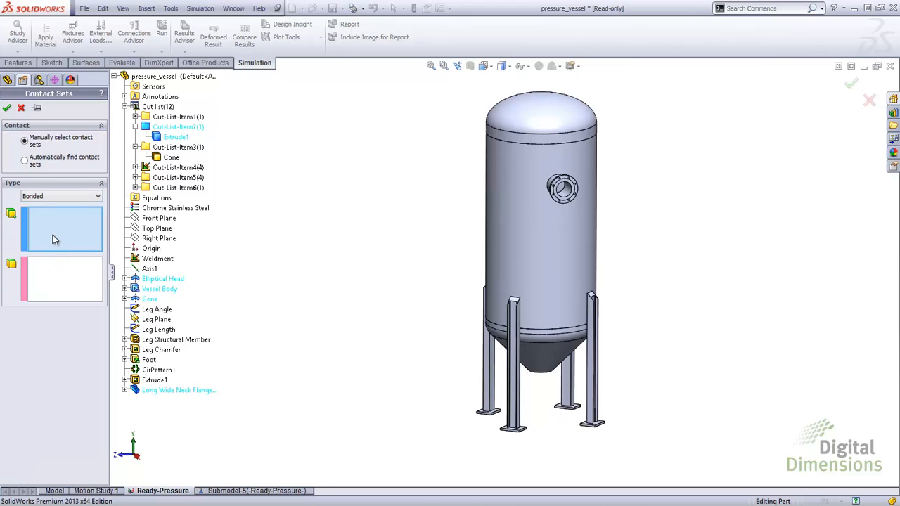
{"action": "middle_click_drag", "start_coordinate": [538, 421], "coordinate": [540, 393]}
{"action": "left_click", "coordinate": [534, 398]}
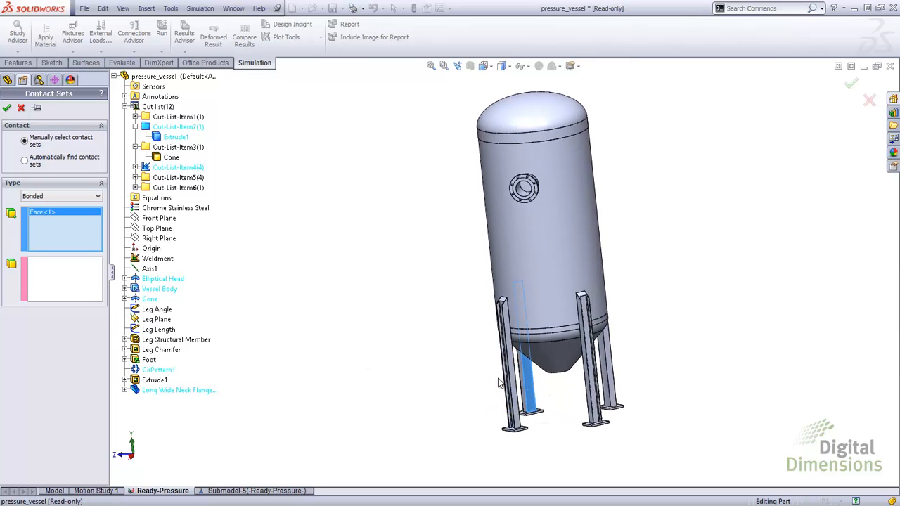
{"action": "left_click", "coordinate": [42, 268]}
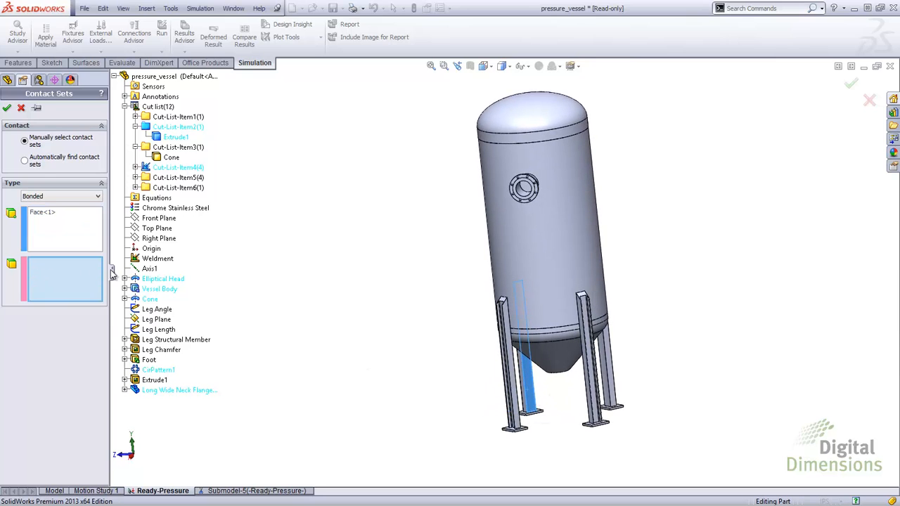
{"action": "left_click", "coordinate": [543, 263]}
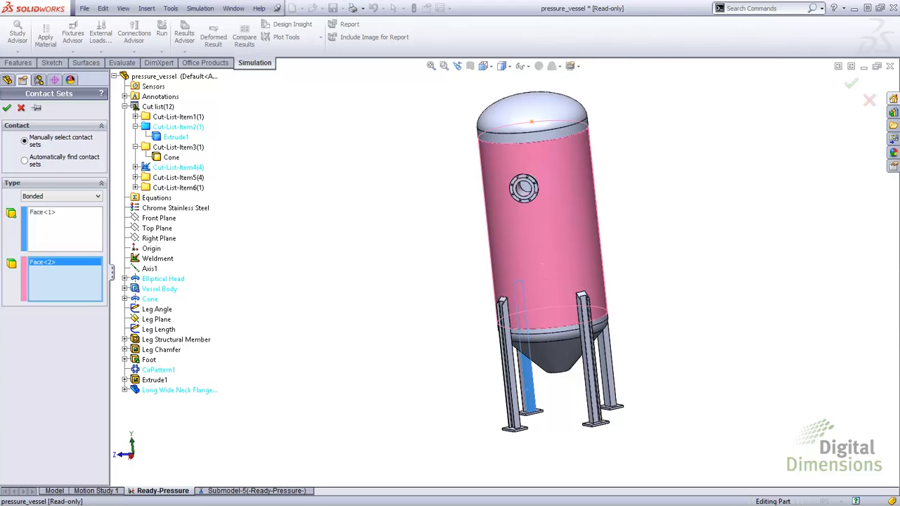
{"action": "left_click", "coordinate": [7, 108]}
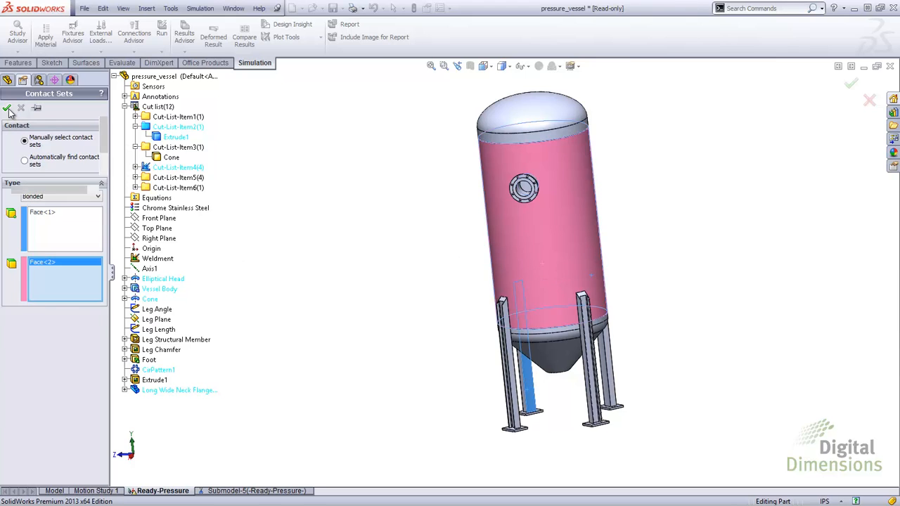
Inspect the bonded contact set stored in the Legs folder, and collapse the folder again.
{"action": "left_click", "coordinate": [15, 266]}
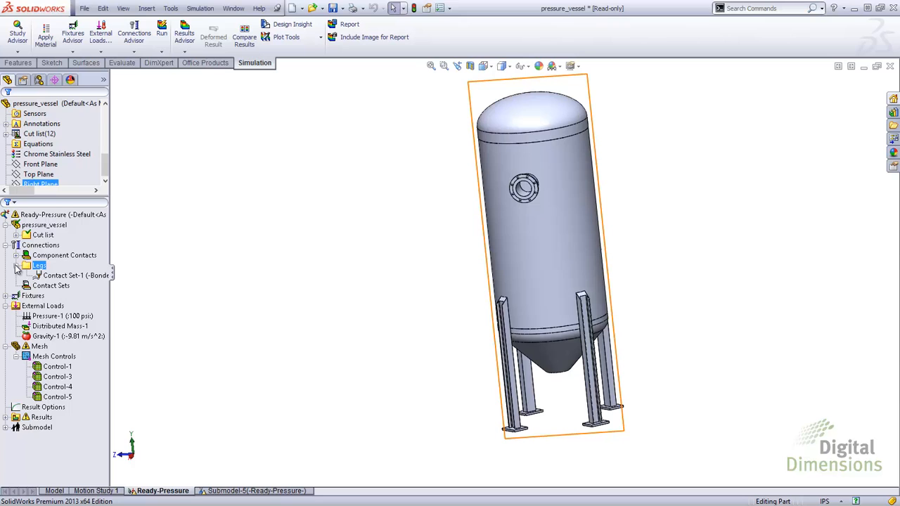
{"action": "left_click", "coordinate": [57, 277]}
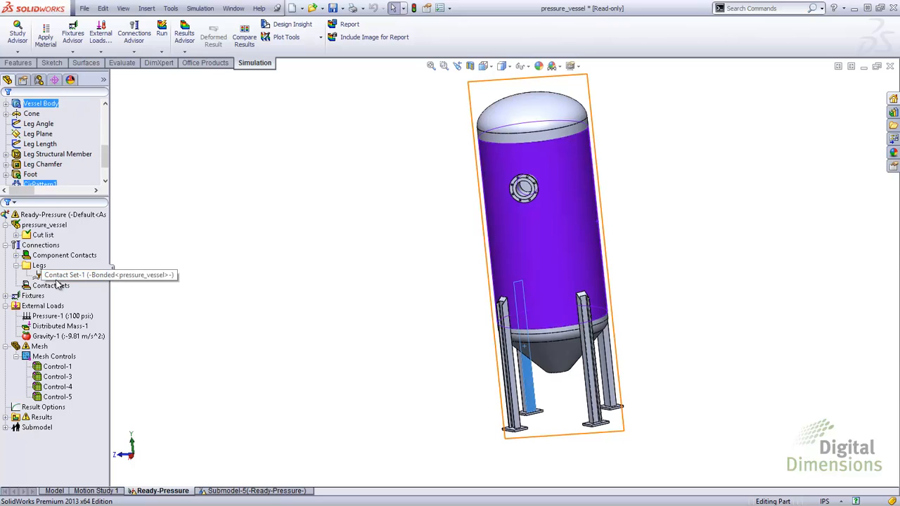
{"action": "left_click", "coordinate": [16, 266]}
Treat all four leg bodies of Cut-List-Item4 as solids in the Ready-Pressure study.
{"action": "left_click", "coordinate": [16, 235]}
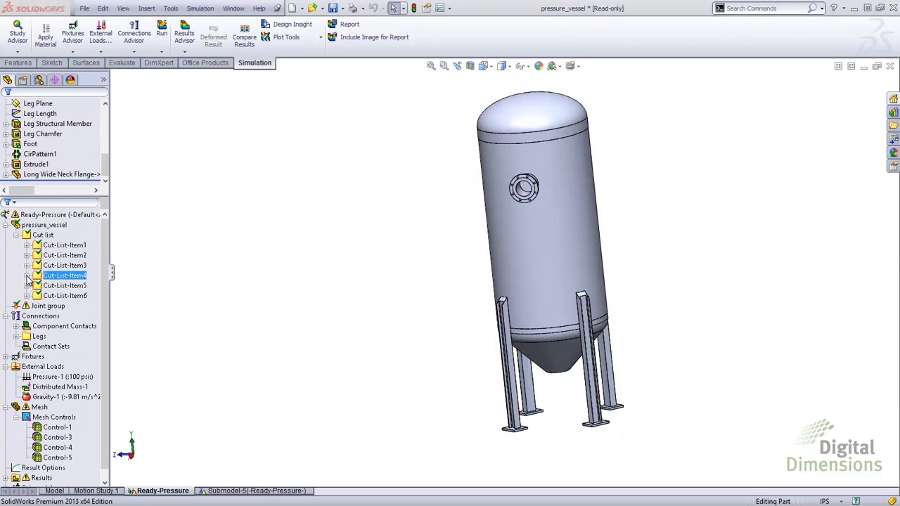
{"action": "left_click", "coordinate": [27, 276]}
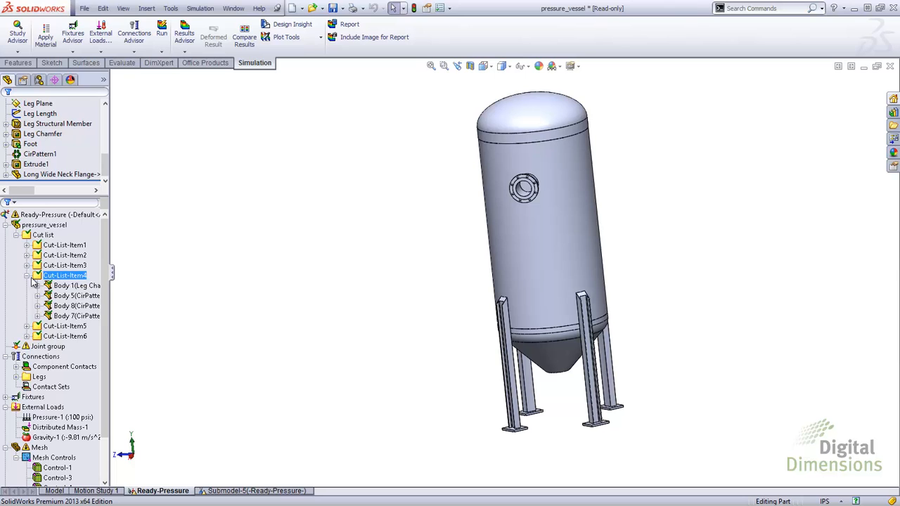
{"action": "left_click", "coordinate": [65, 285]}
{"action": "left_click", "coordinate": [64, 296], "text": "ctrl"}
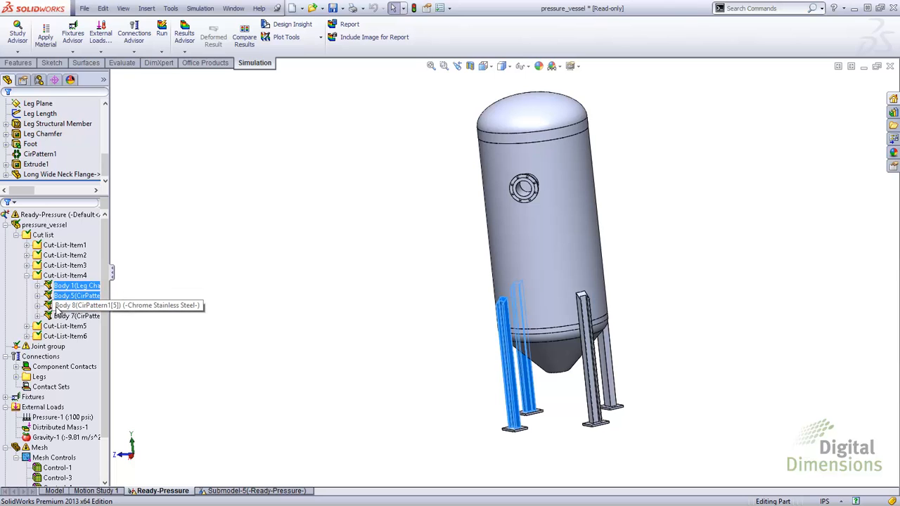
{"action": "left_click", "coordinate": [70, 315], "text": "shift"}
{"action": "right_click", "coordinate": [75, 296]}
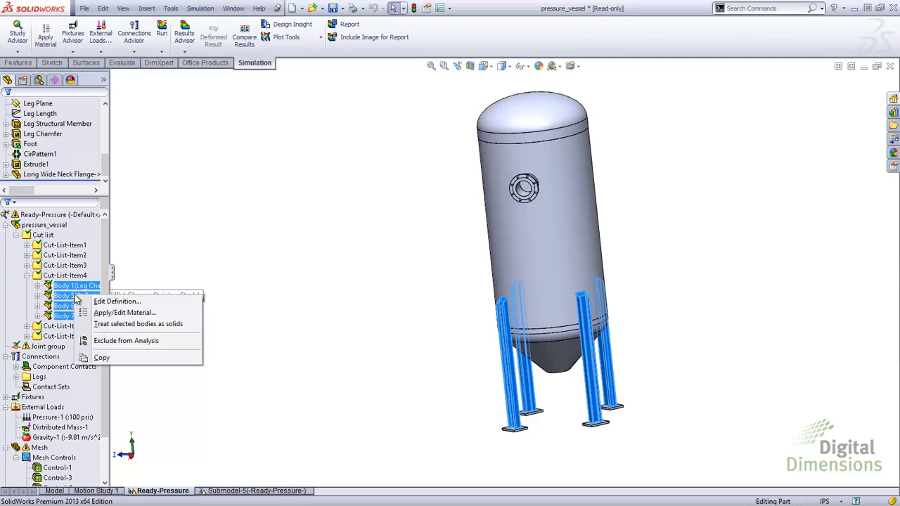
{"action": "left_click", "coordinate": [117, 325]}
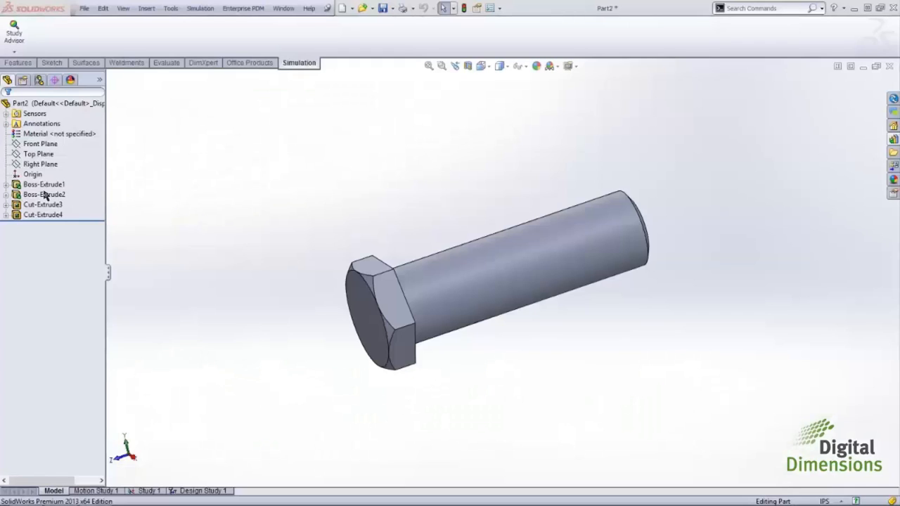
In Design Study 1 of Part2, add a variable parameter named Material with category Material, and include the bolt body.
{"action": "left_click", "coordinate": [197, 493]}
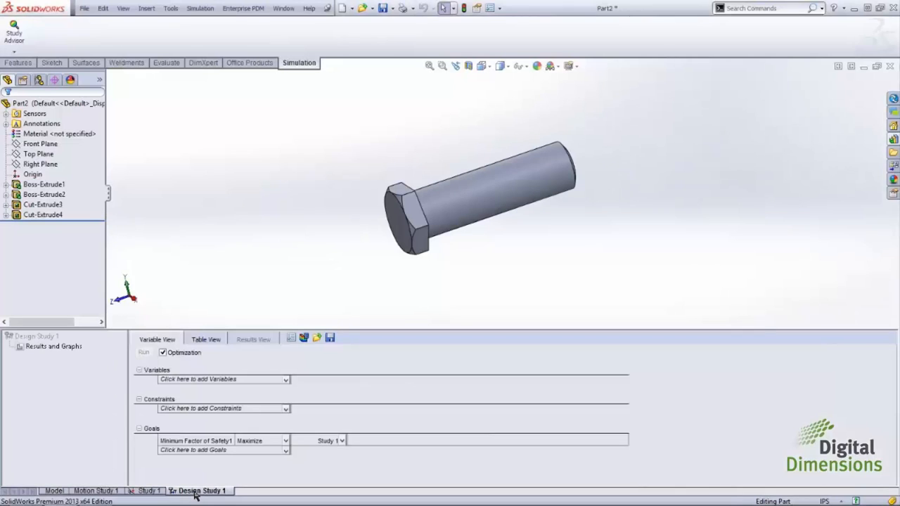
{"action": "left_click", "coordinate": [286, 381]}
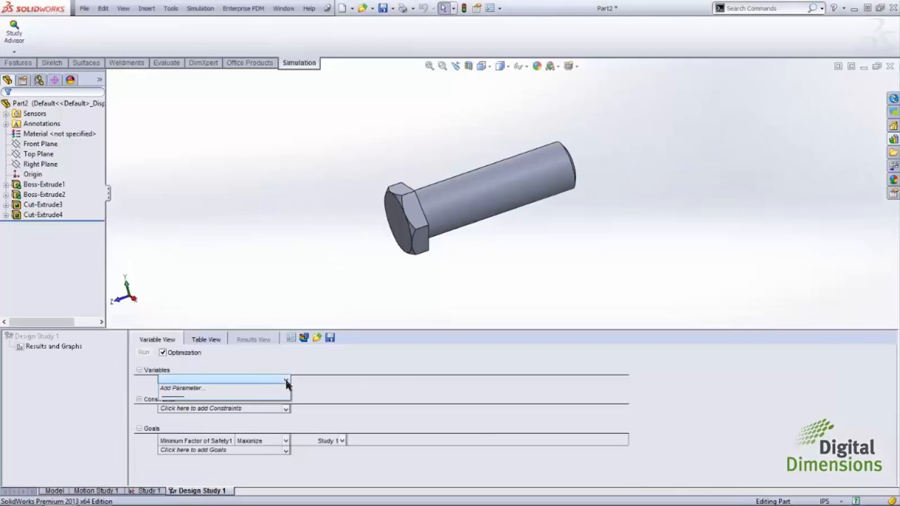
{"action": "left_click", "coordinate": [181, 389]}
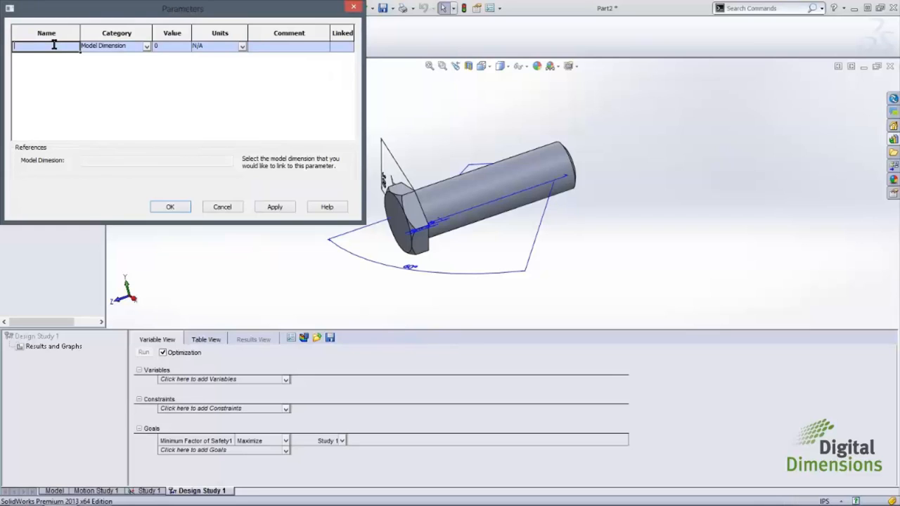
{"action": "type", "text": "Material"}
{"action": "left_click", "coordinate": [146, 45]}
{"action": "left_click", "coordinate": [146, 46]}
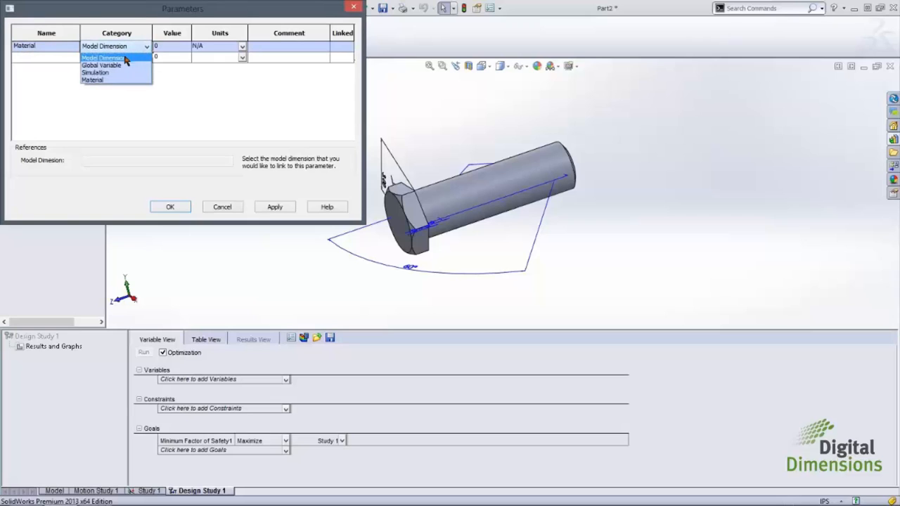
{"action": "left_click", "coordinate": [99, 82]}
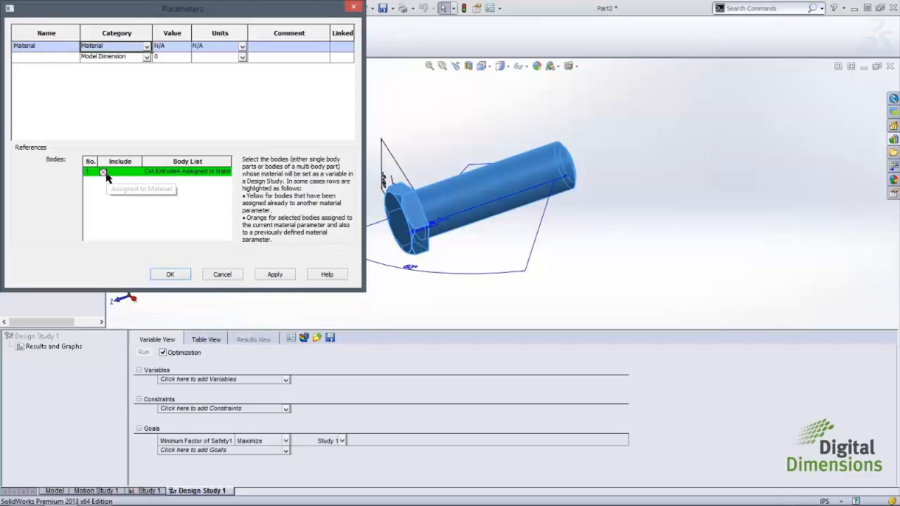
{"action": "left_click", "coordinate": [163, 275]}
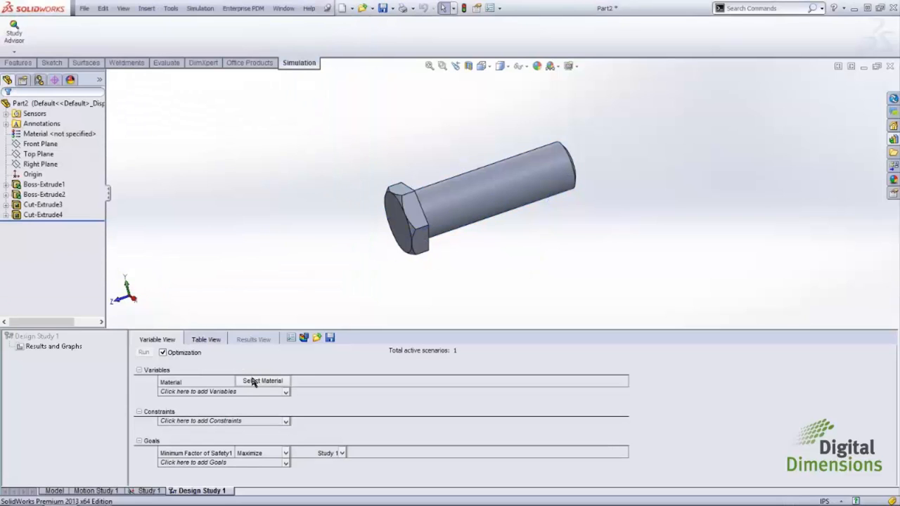
Assign Alloy Steel, AISI 1035 Steel (SS) and Cast Alloy Steel to the Material variable, and run the optimization study.
{"action": "left_click", "coordinate": [255, 381]}
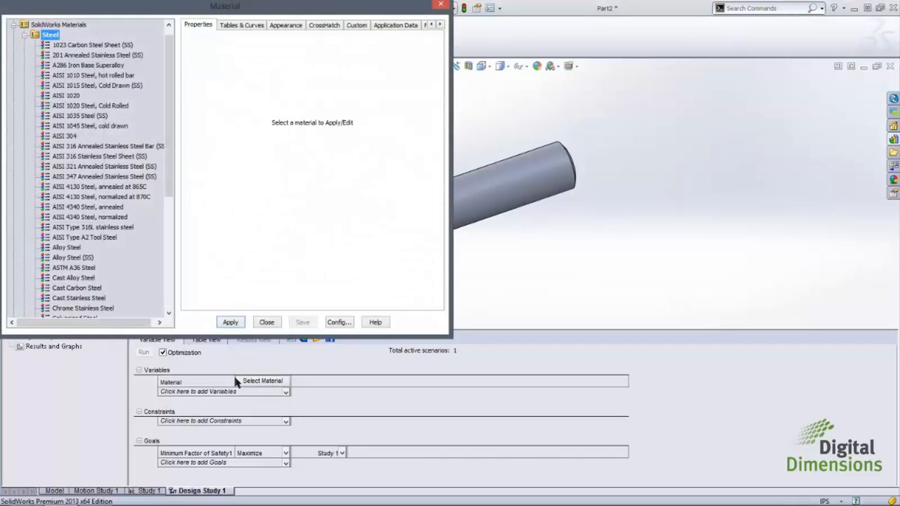
{"action": "left_click", "coordinate": [68, 248]}
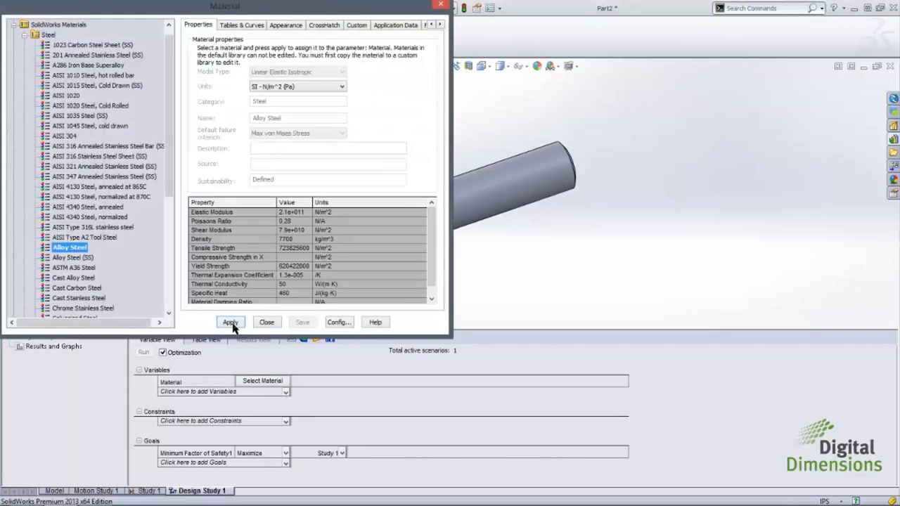
{"action": "left_click", "coordinate": [232, 323]}
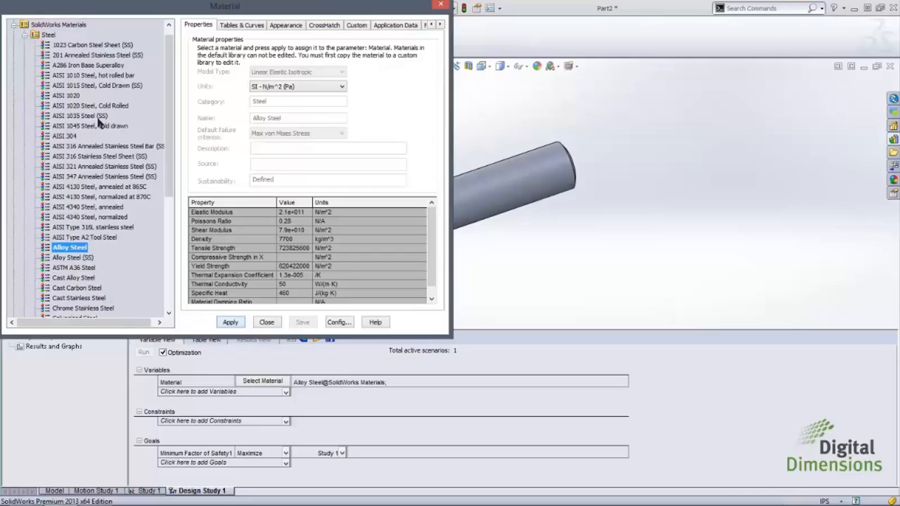
{"action": "left_click", "coordinate": [100, 116]}
{"action": "left_click", "coordinate": [230, 324]}
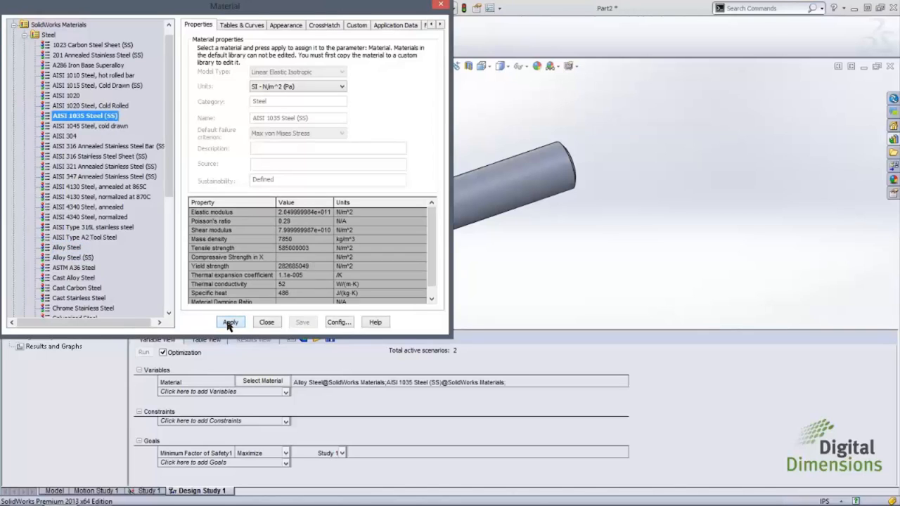
{"action": "left_click", "coordinate": [74, 278]}
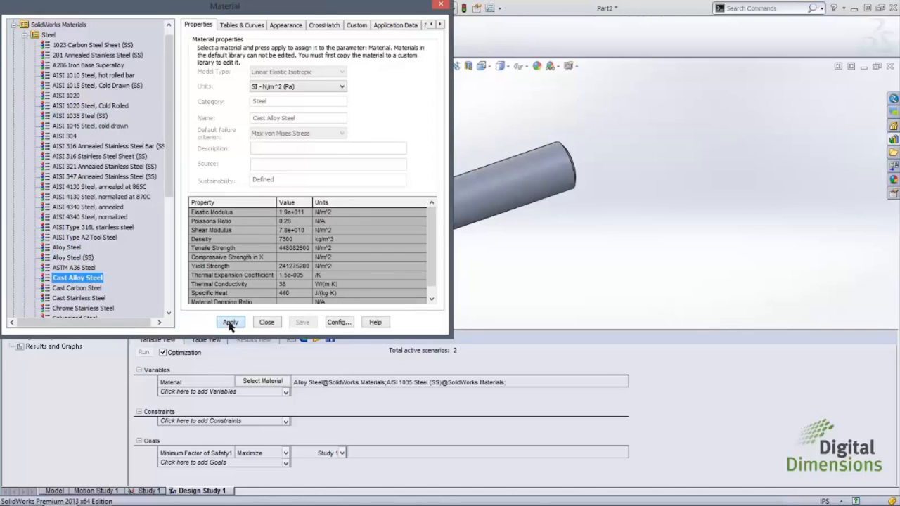
{"action": "left_click", "coordinate": [230, 322]}
{"action": "left_click", "coordinate": [266, 322]}
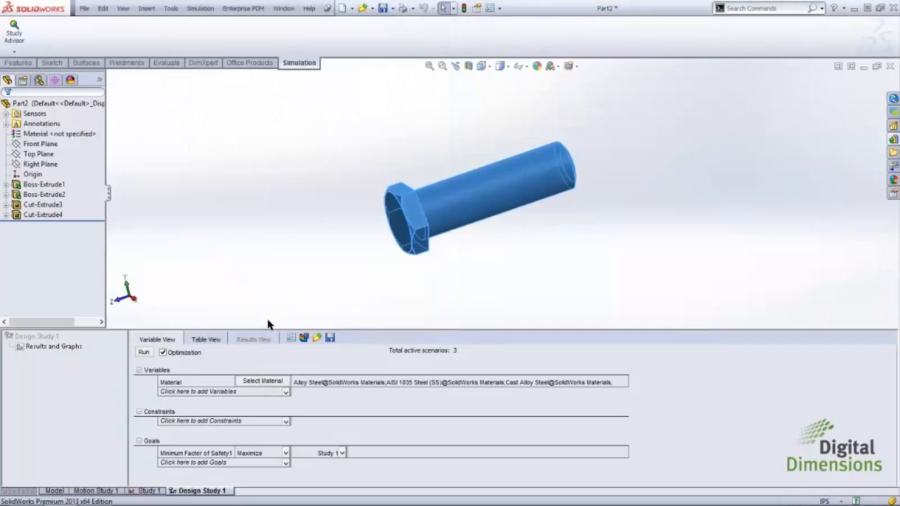
{"action": "left_click", "coordinate": [143, 354]}
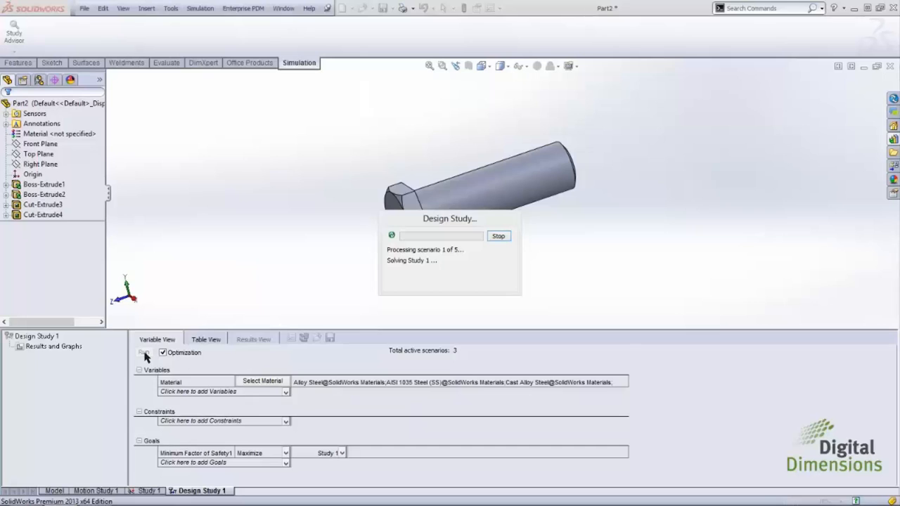